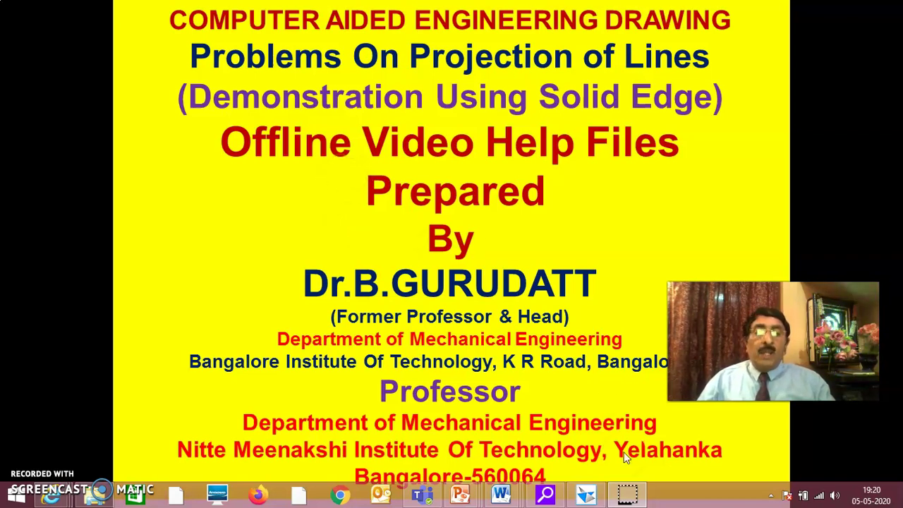
Step: Bring the Solid Edge Draft sheet with the Problem 1 statement in front of the slide show
click(587, 496)
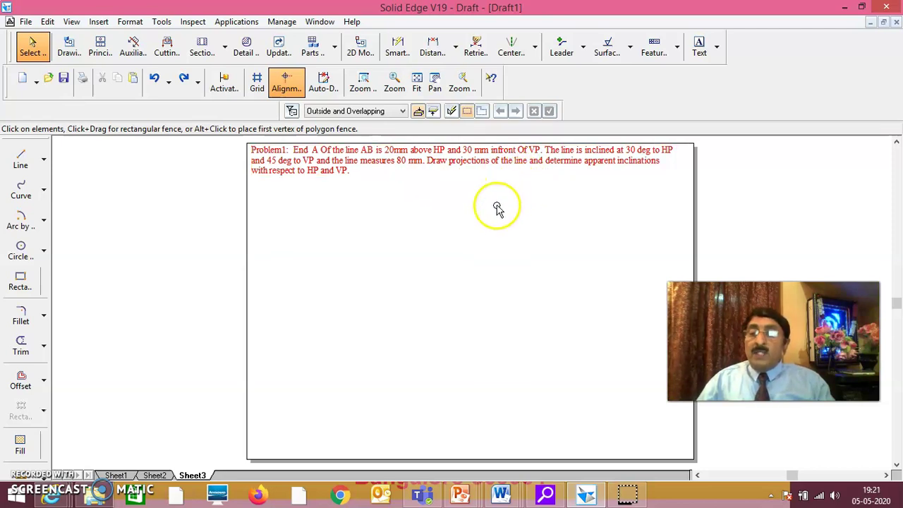
Step: Draw a horizontal XY reference line across the sheet below the problem statement, with a chosen line width
click(416, 183)
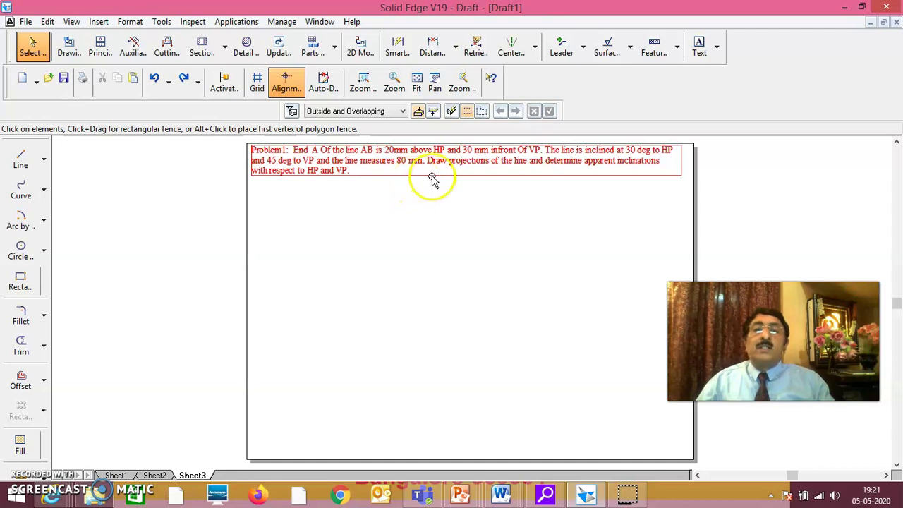
click(431, 196)
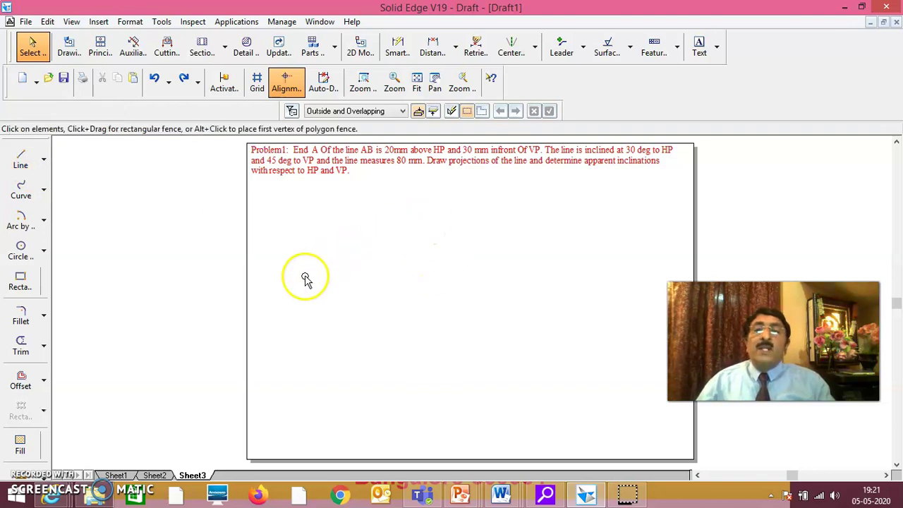
click(20, 161)
click(404, 111)
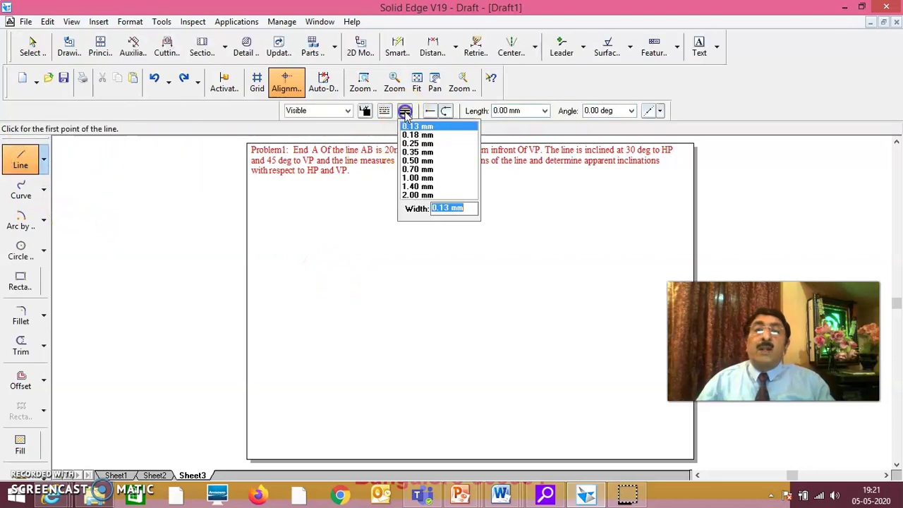
click(411, 136)
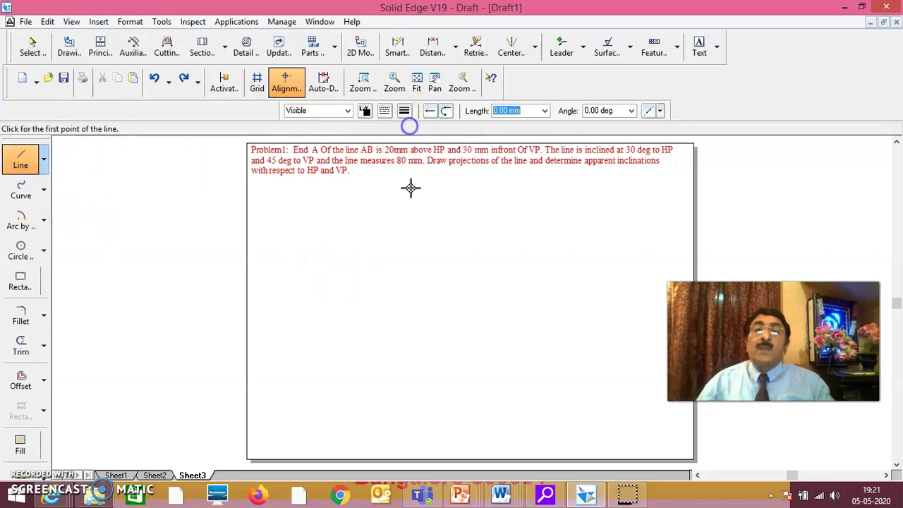
click(273, 314)
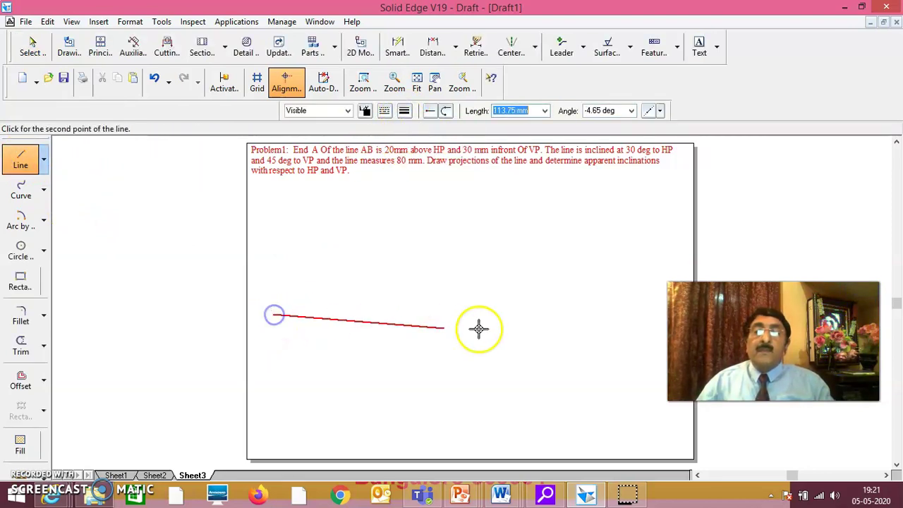
click(624, 314)
right_click(621, 278)
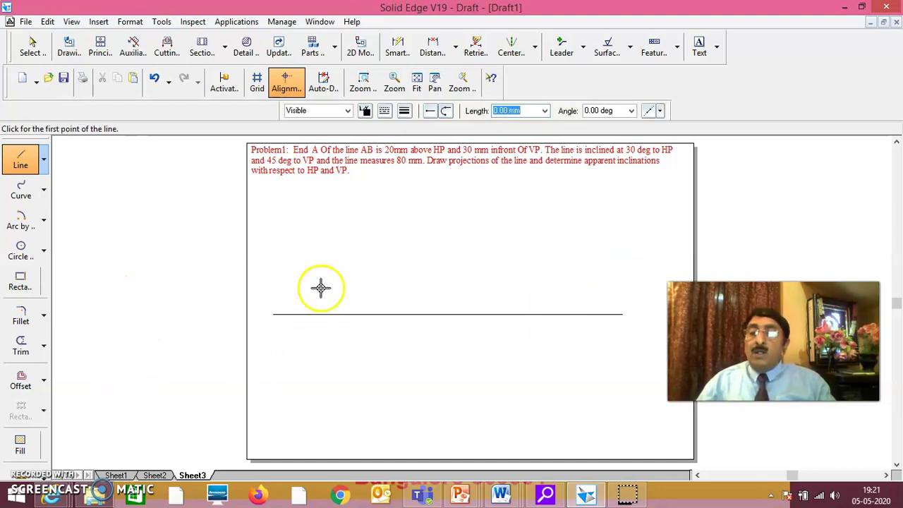
click(699, 46)
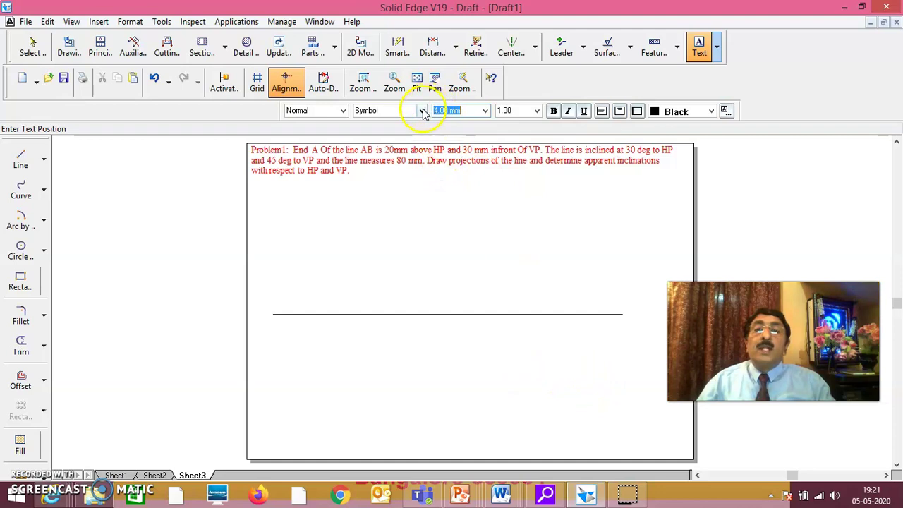
Step: Set the text font to Times New Roman for the labels below the line
click(512, 384)
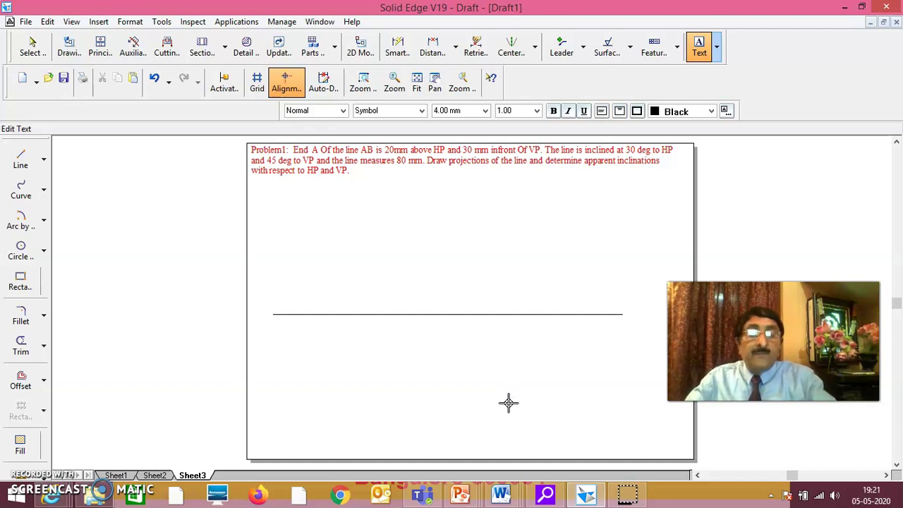
click(422, 111)
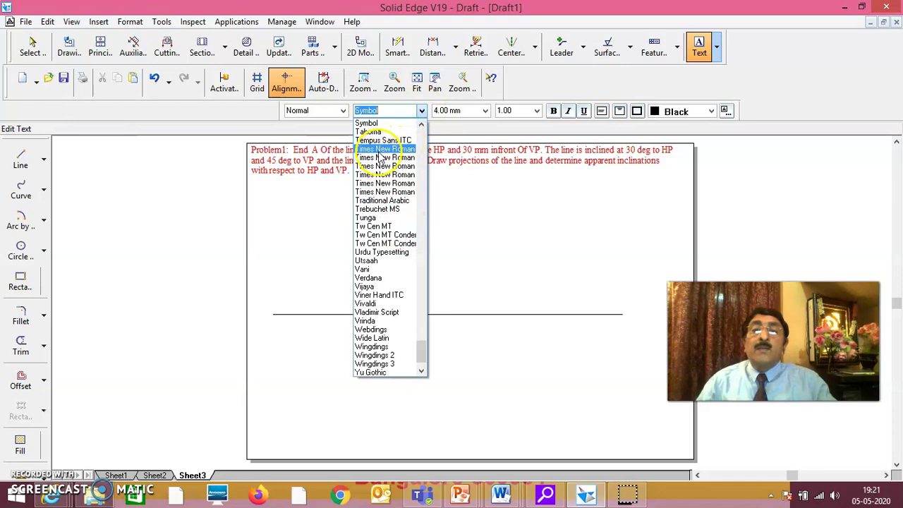
click(379, 152)
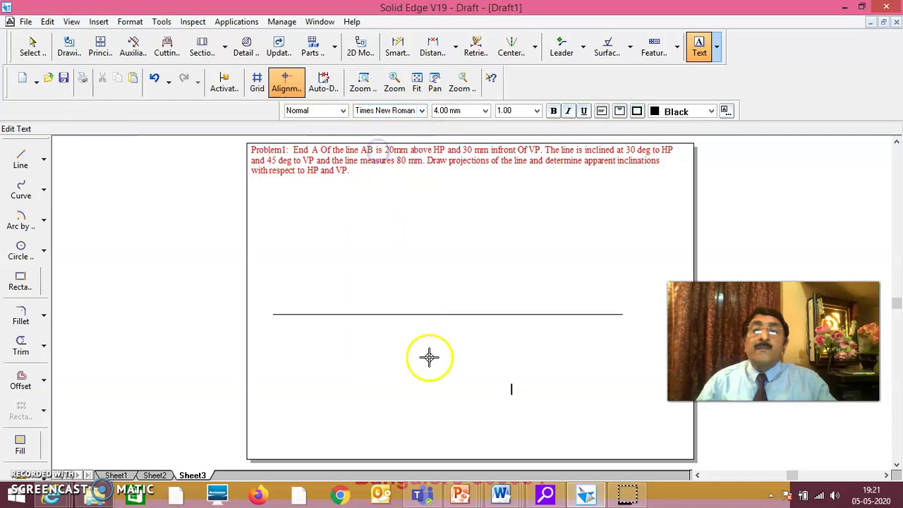
Step: Place the labels X, Y, VP and HP, then move X to the line's left end
click(467, 382)
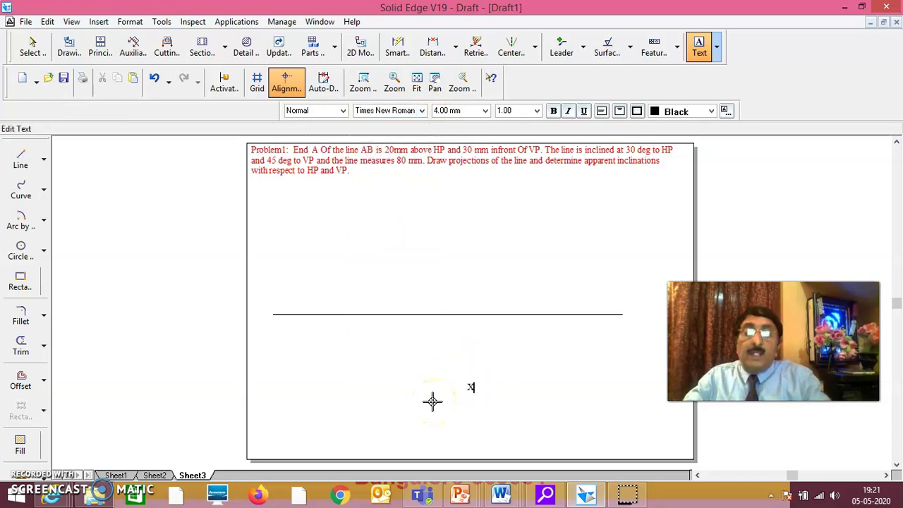
click(568, 384)
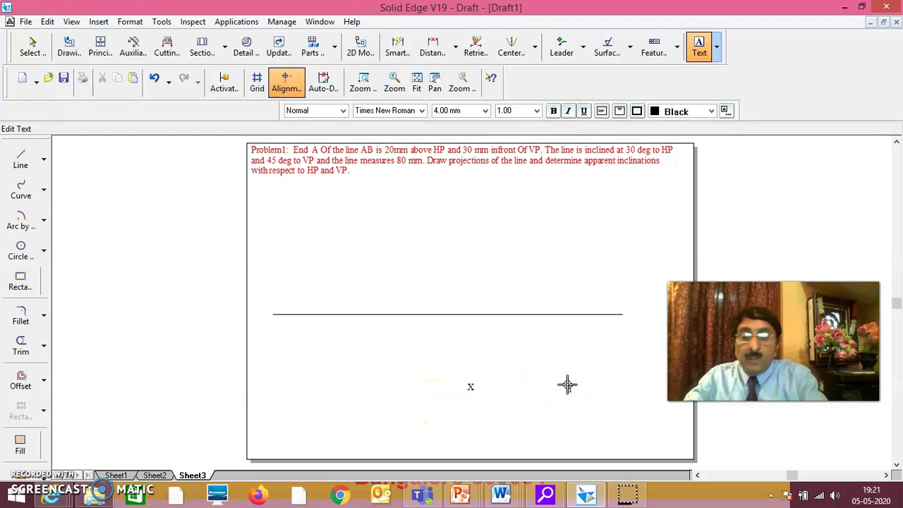
text(Y)
click(522, 413)
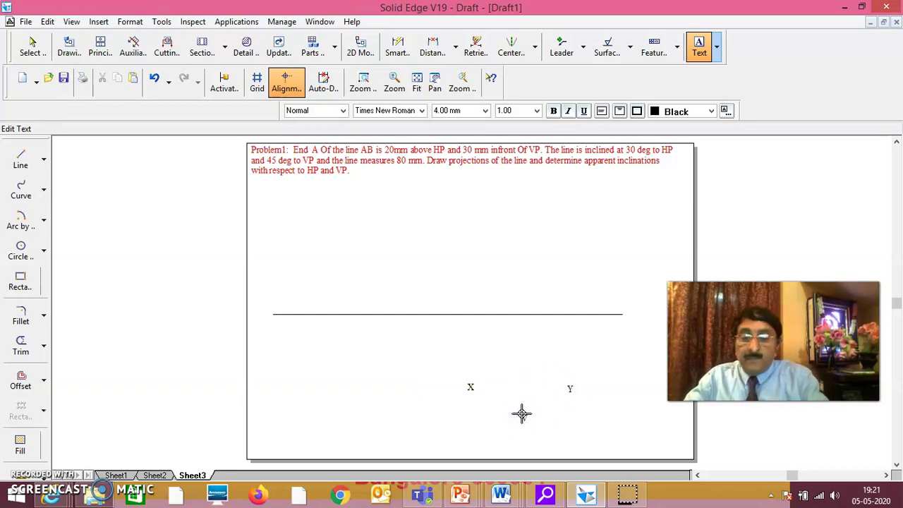
text(VP)
click(586, 423)
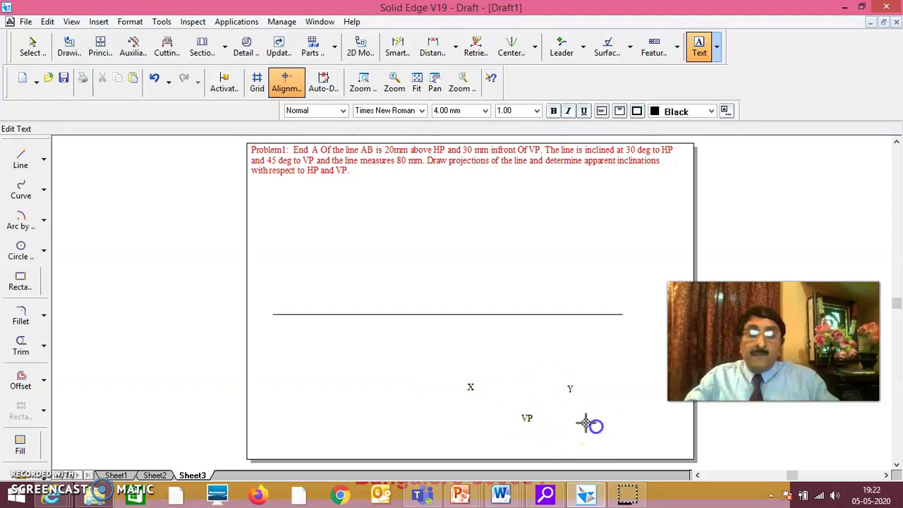
click(104, 118)
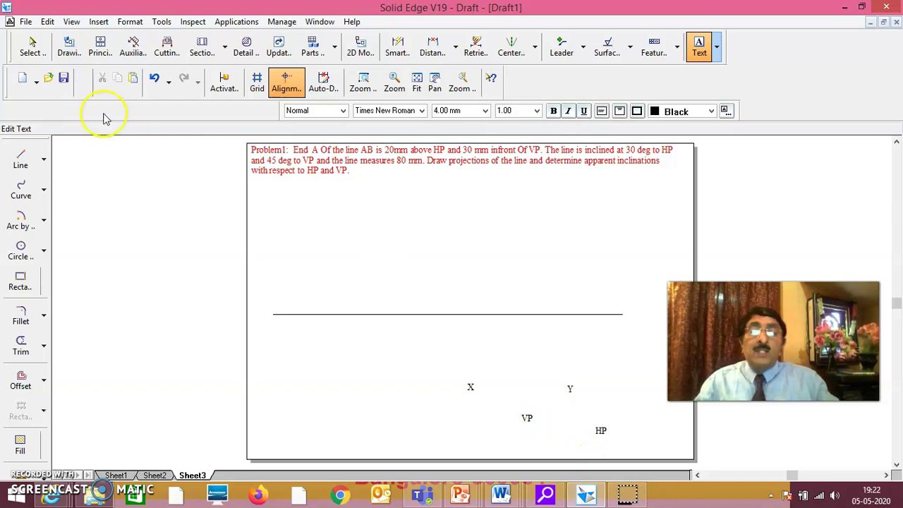
click(27, 53)
click(470, 390)
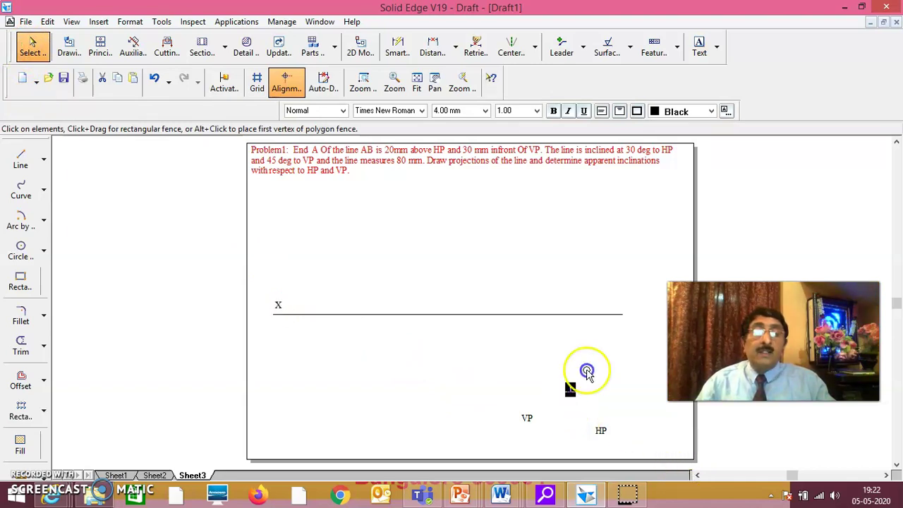
Step: Move Y to the XY line's right end, VP above it beside X, and HP below under VP
drag(572, 390, 619, 317)
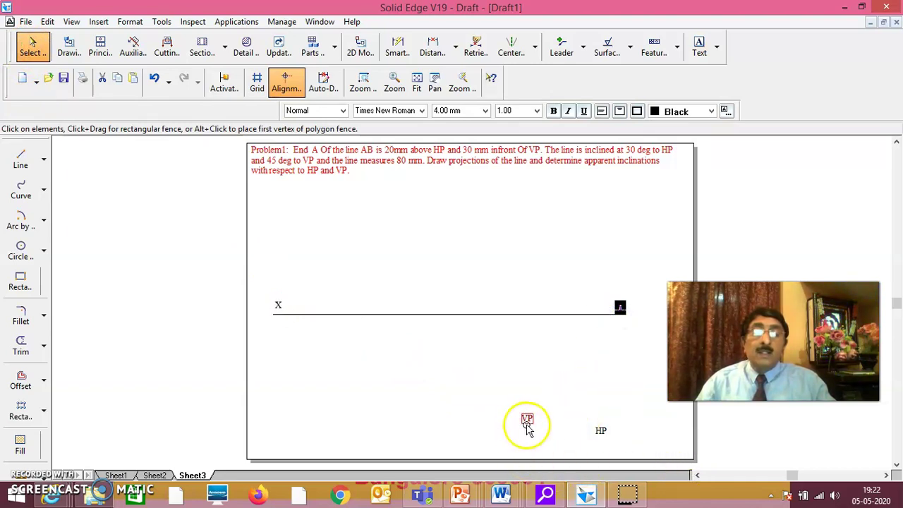
drag(527, 421, 372, 353)
drag(297, 315, 298, 315)
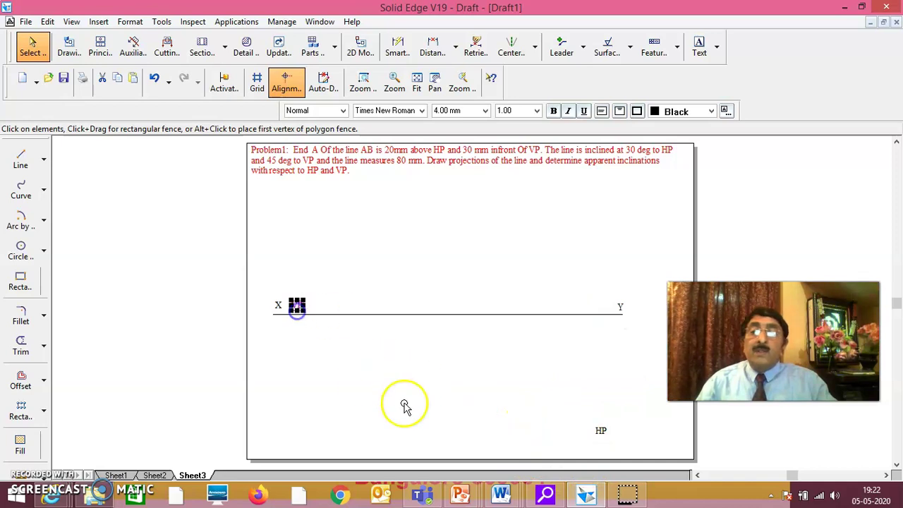
drag(600, 432, 570, 431)
drag(312, 341, 299, 334)
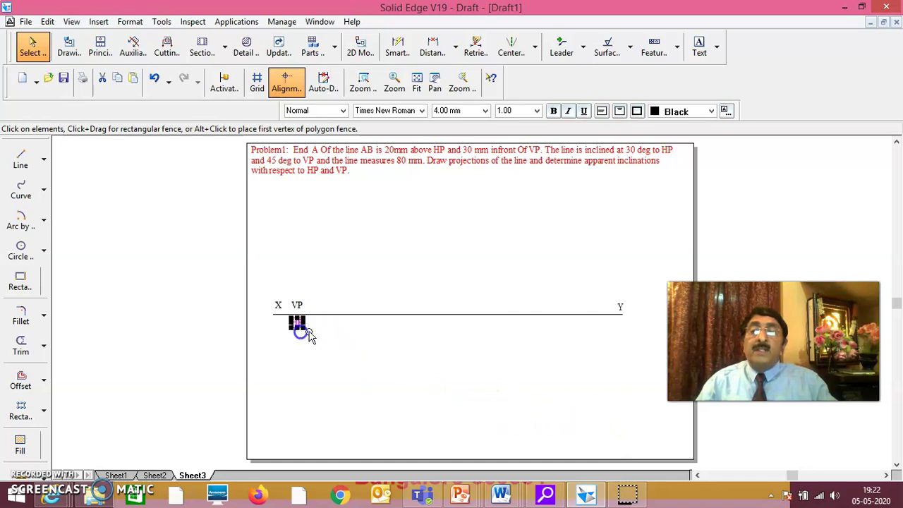
click(574, 207)
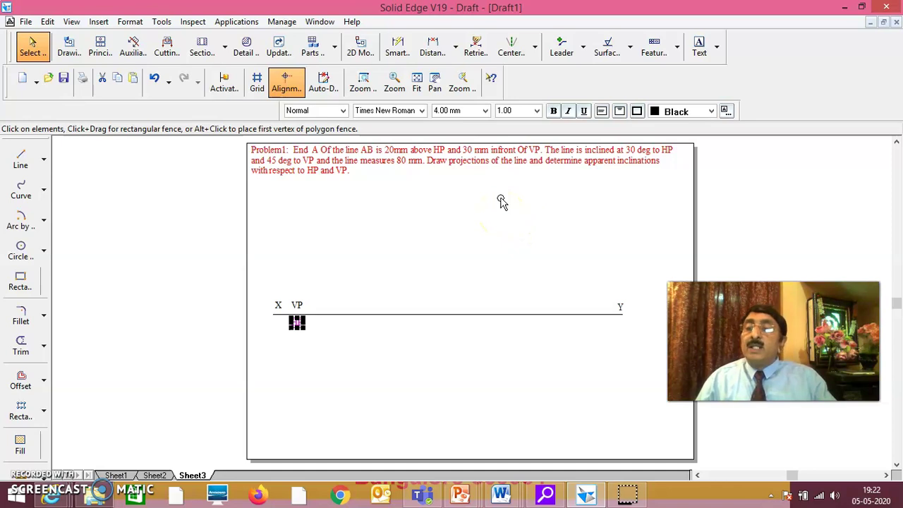
click(382, 355)
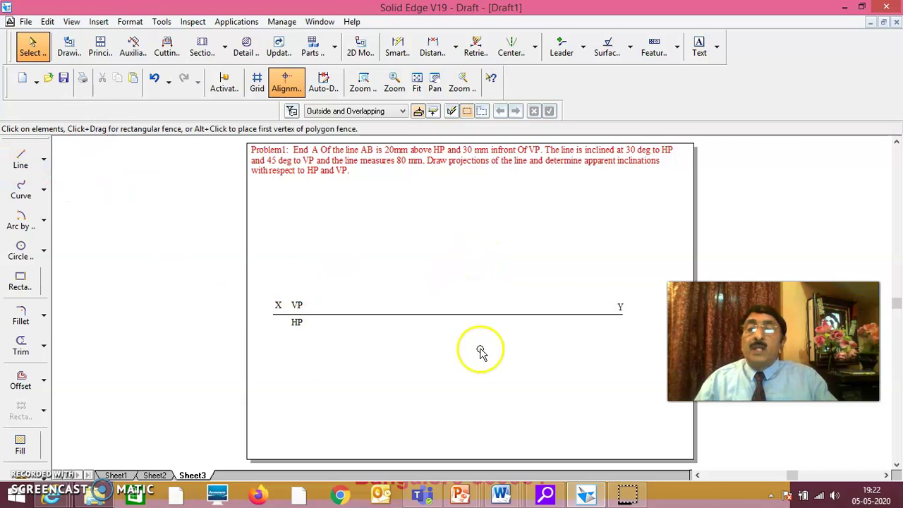
Step: Open and accept the sheet setup for Sheet3
right_click(189, 477)
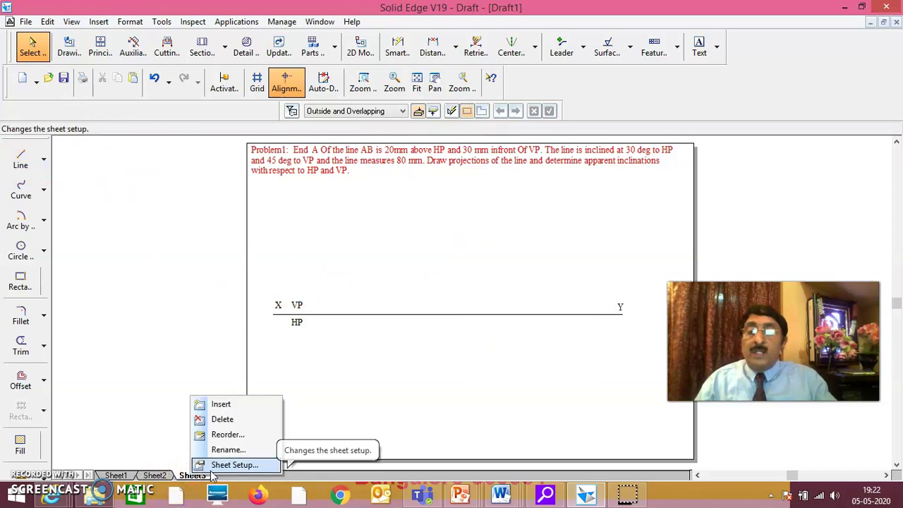
click(213, 464)
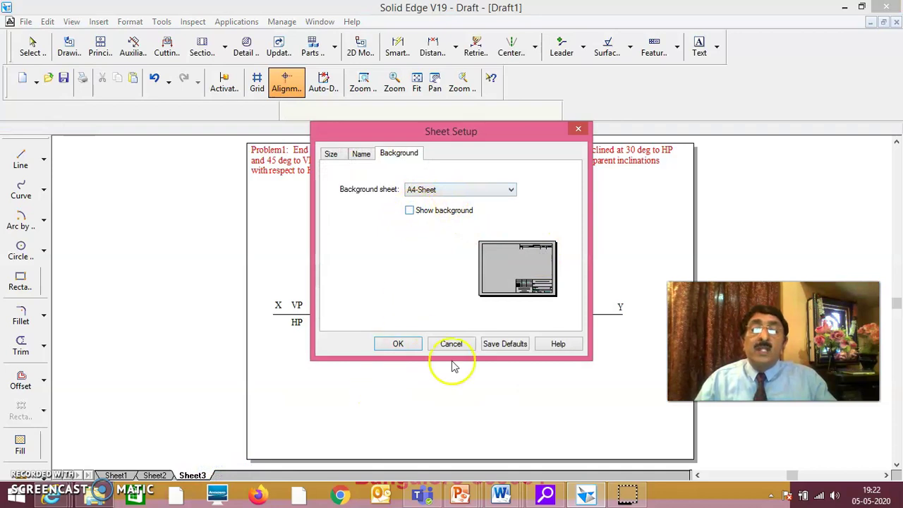
click(405, 346)
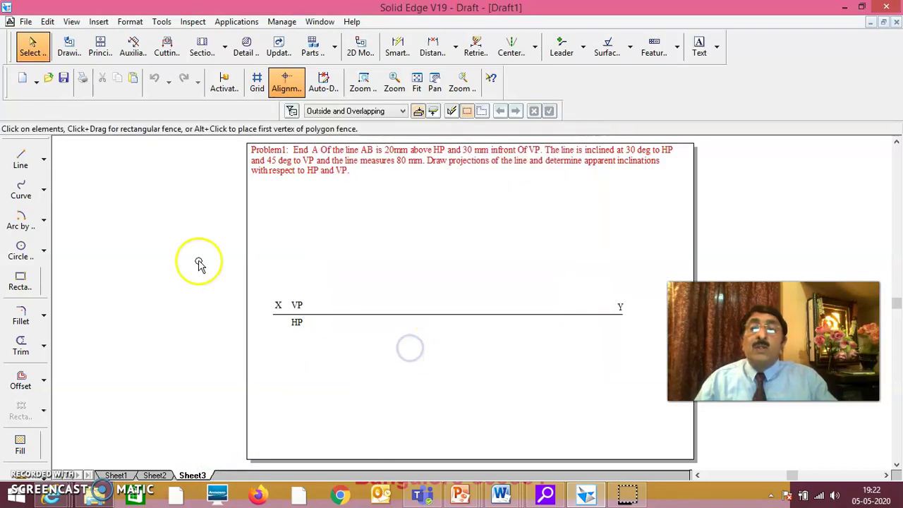
Step: Check the ANSImm dimension style's units, secondary units and Times New Roman text, then apply it
click(131, 23)
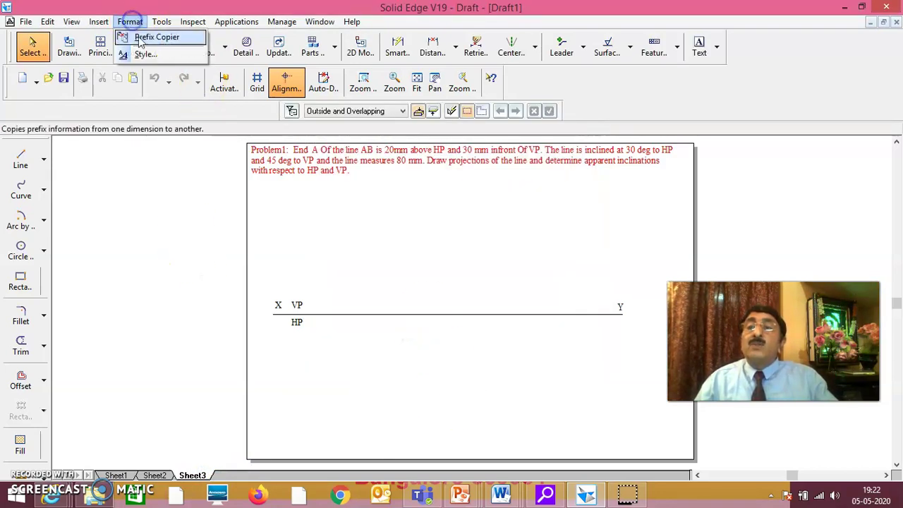
click(137, 55)
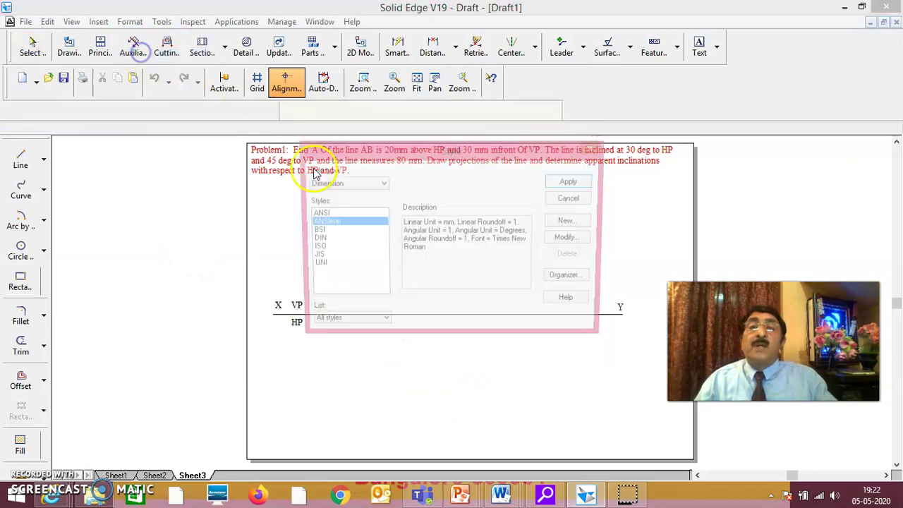
click(568, 239)
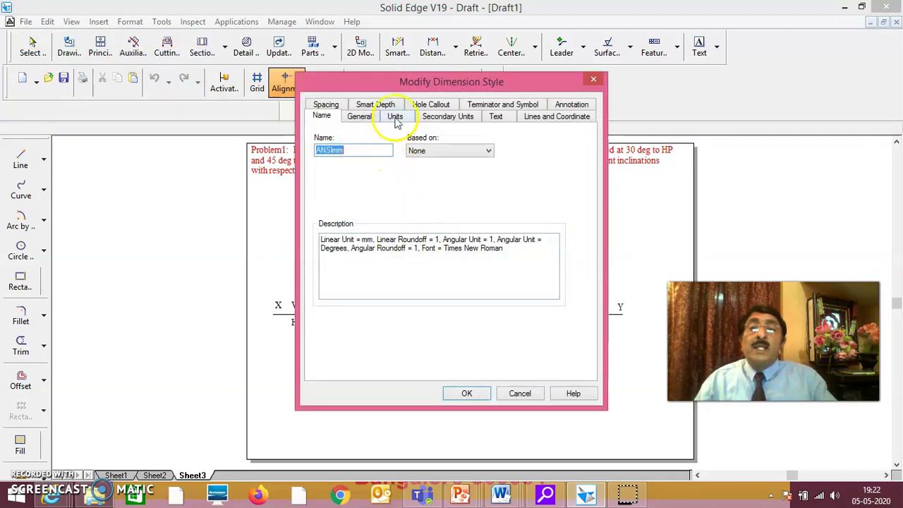
click(396, 120)
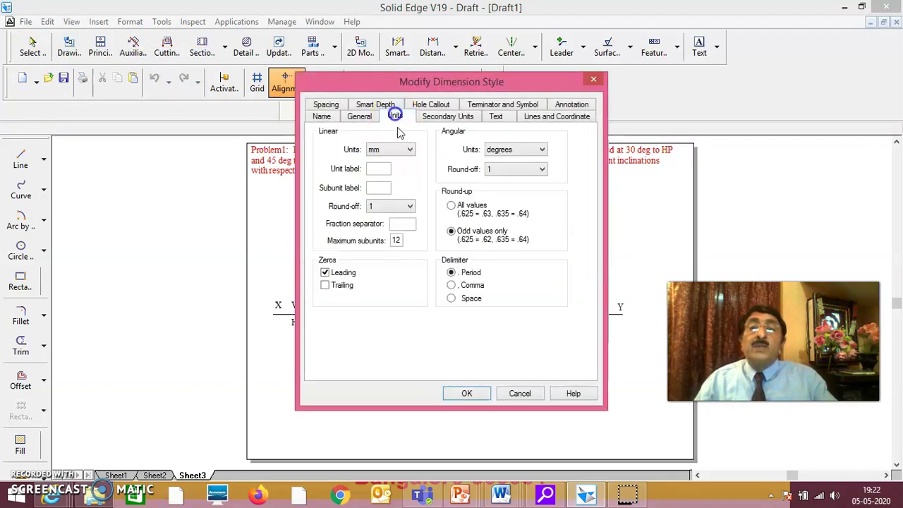
click(442, 119)
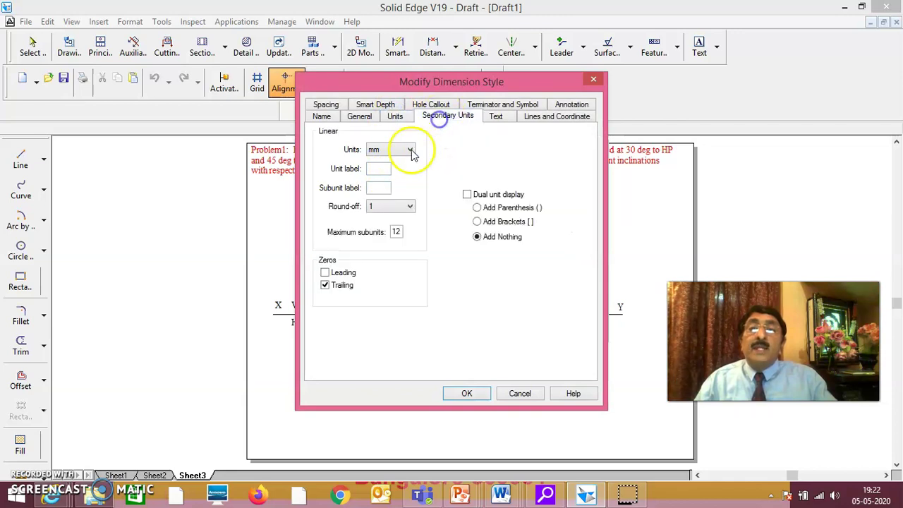
click(497, 117)
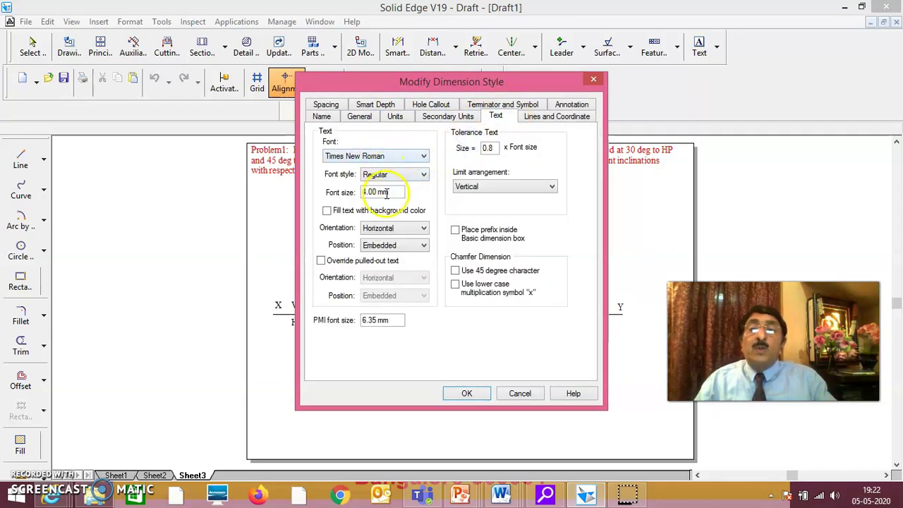
click(465, 394)
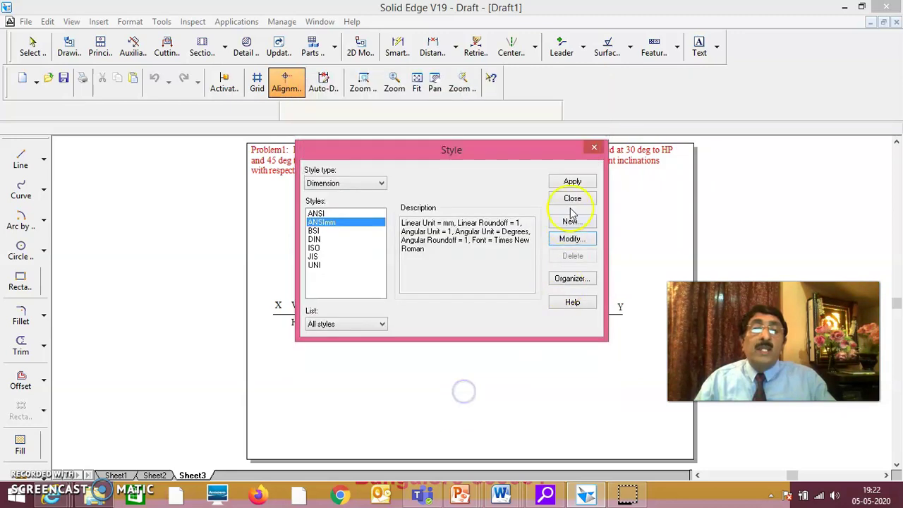
click(577, 185)
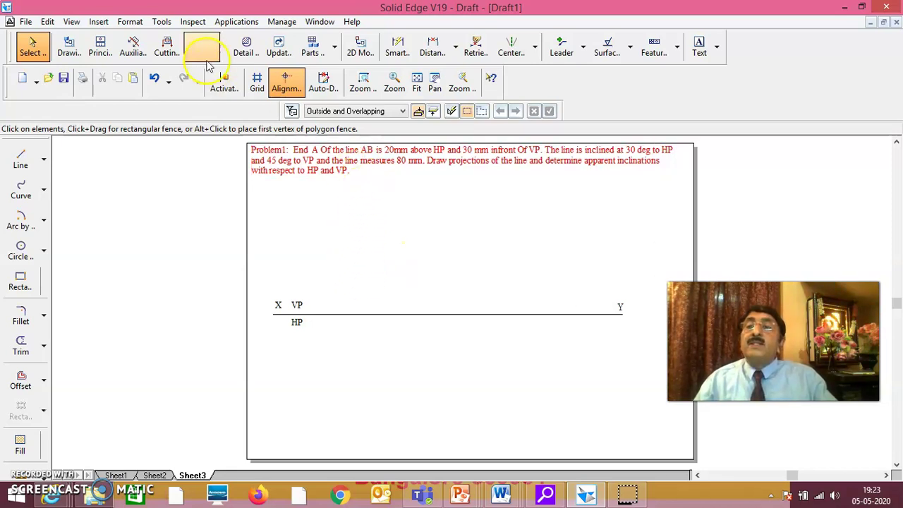
click(100, 21)
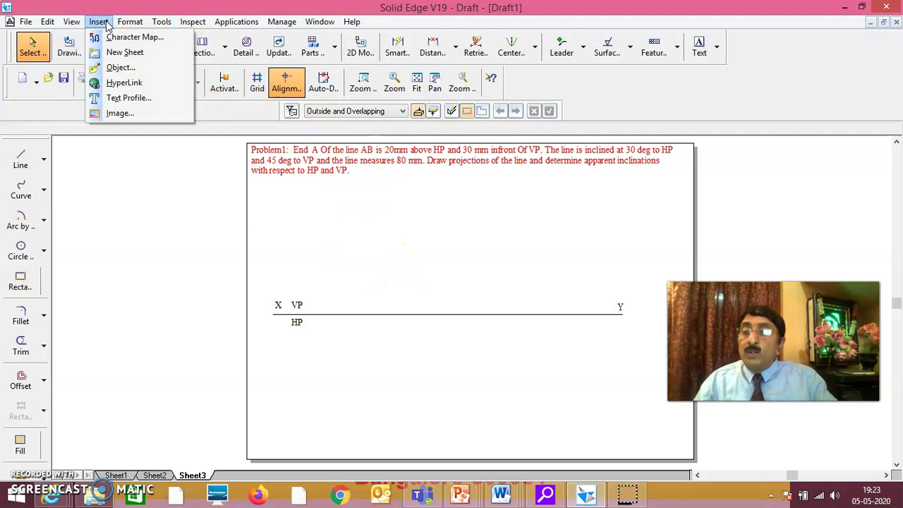
click(137, 25)
mouse_move(161, 21)
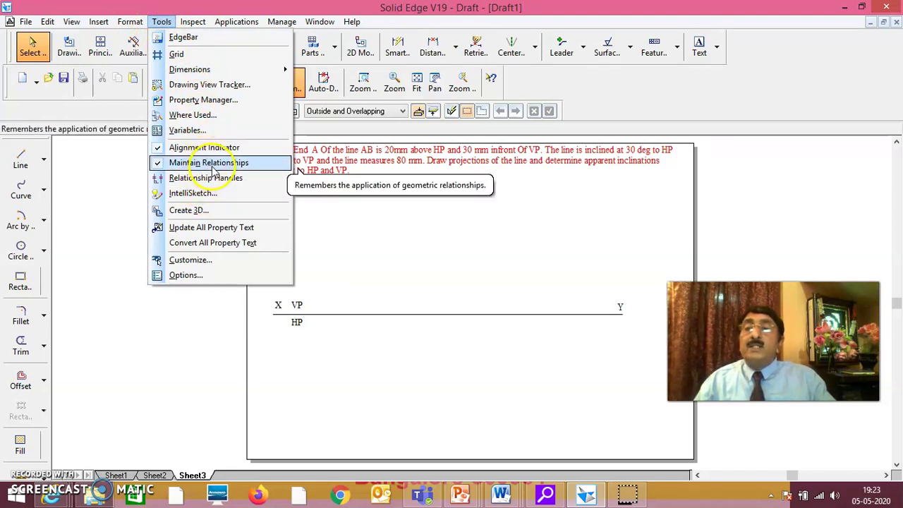
click(201, 193)
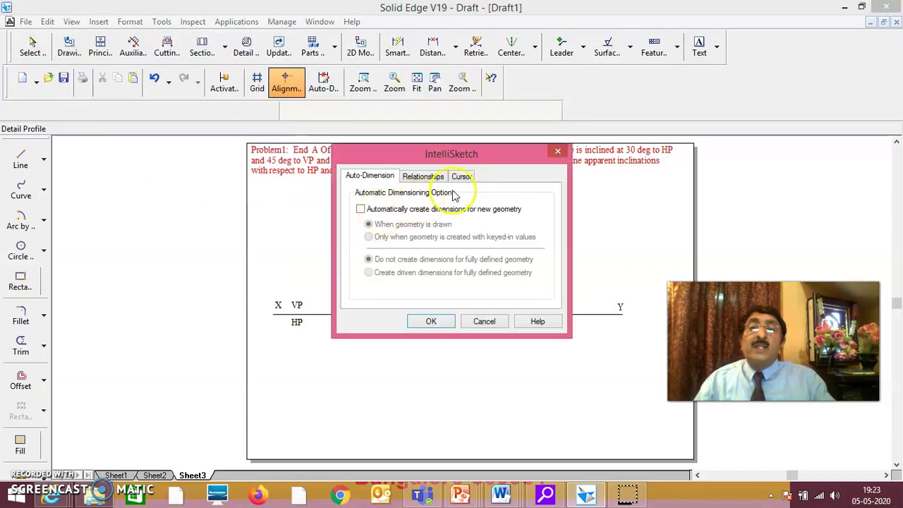
click(437, 178)
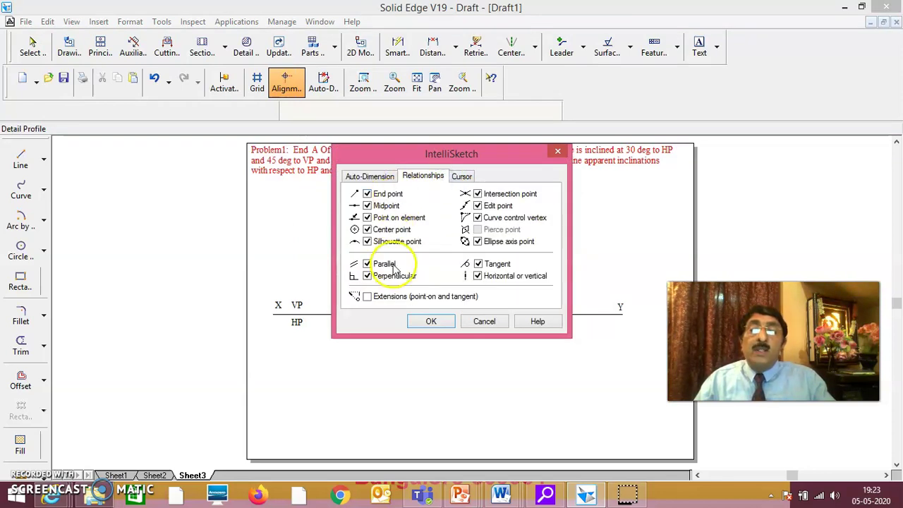
click(435, 324)
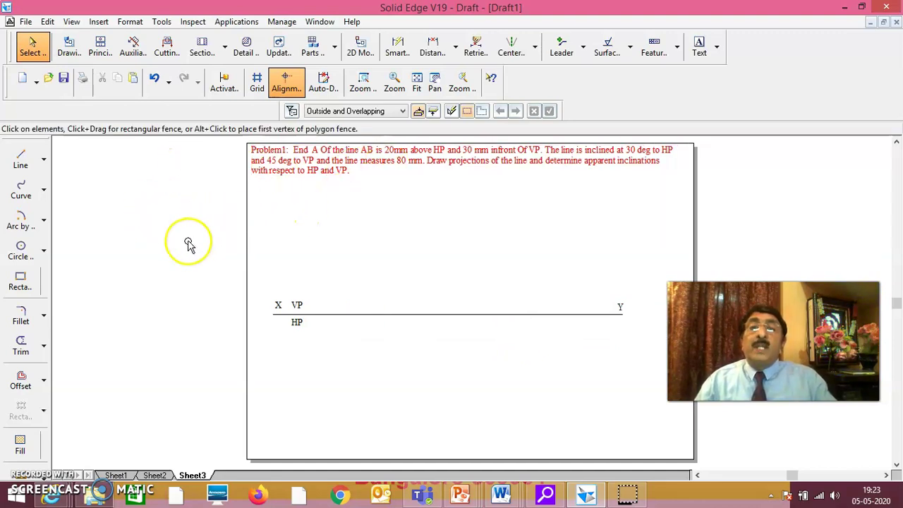
Step: Draw a vertical projector line crossing the XY line
click(19, 161)
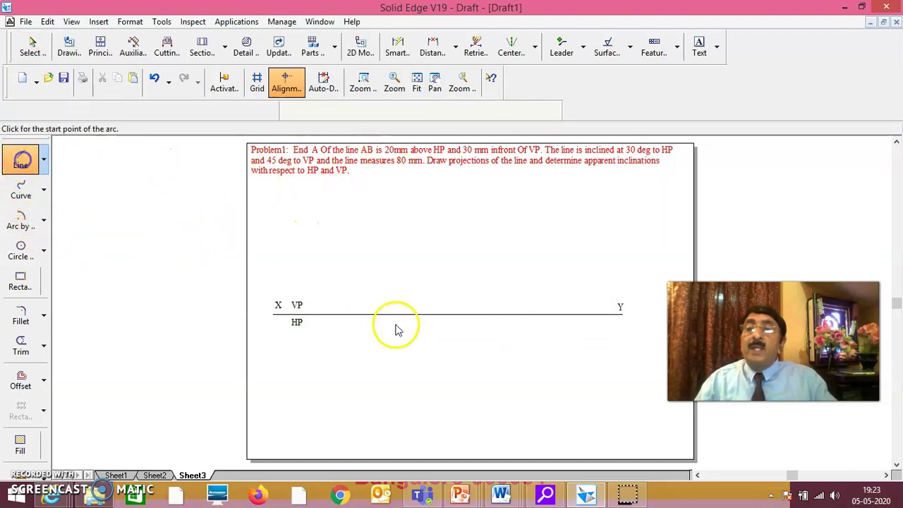
click(335, 275)
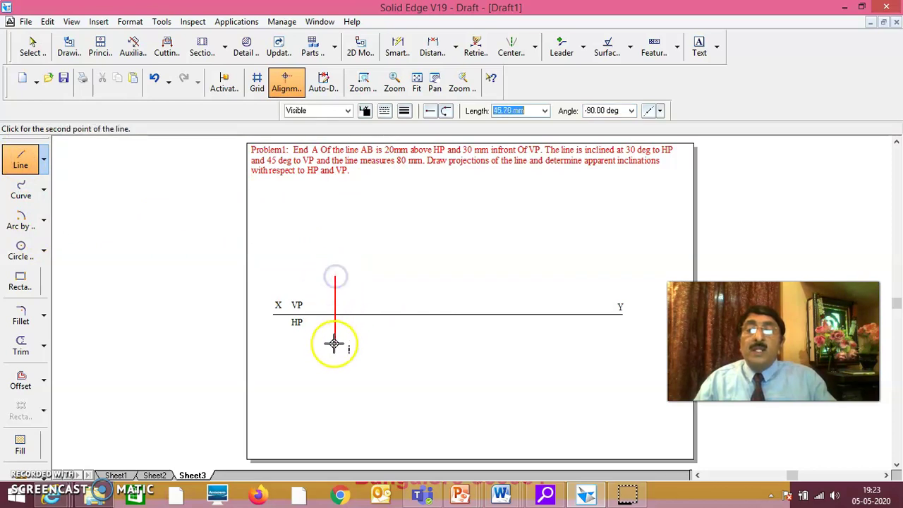
right_click(366, 344)
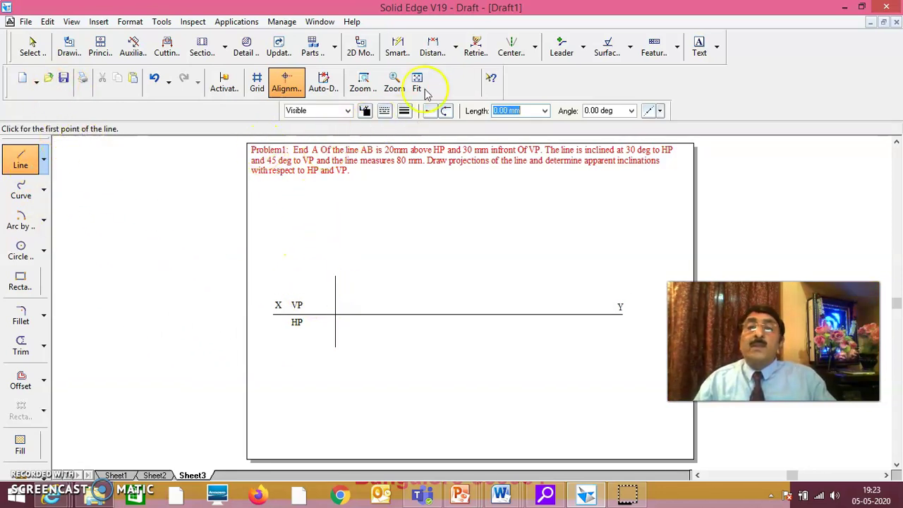
Step: Dimension the projector 20 above the XY line and 30 below it
click(397, 45)
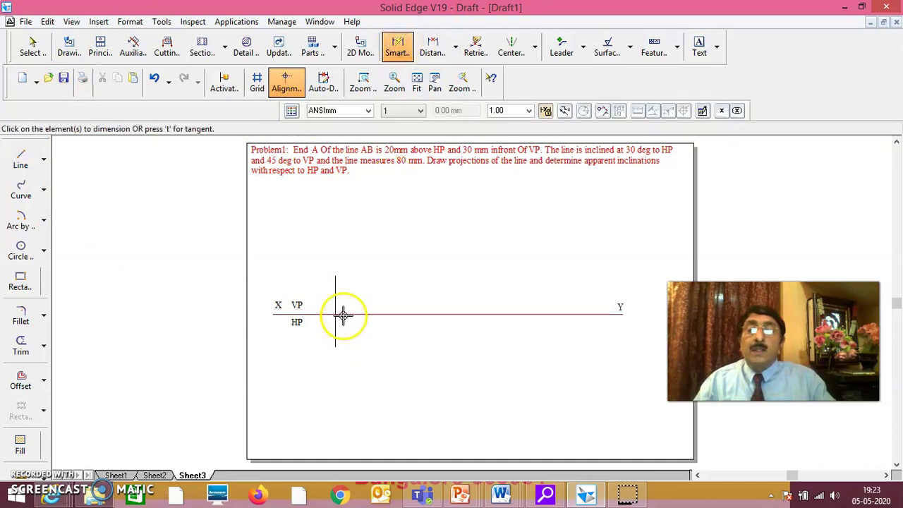
click(343, 313)
click(335, 279)
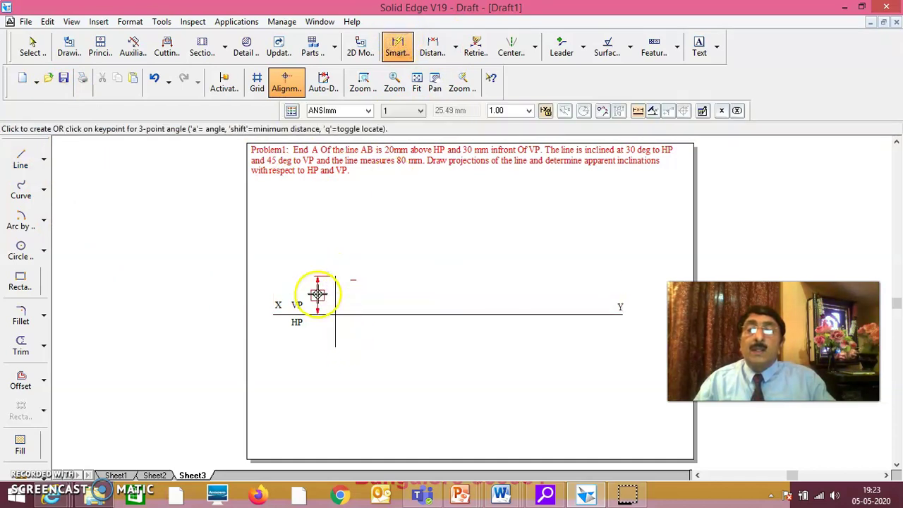
click(317, 295)
text(20)
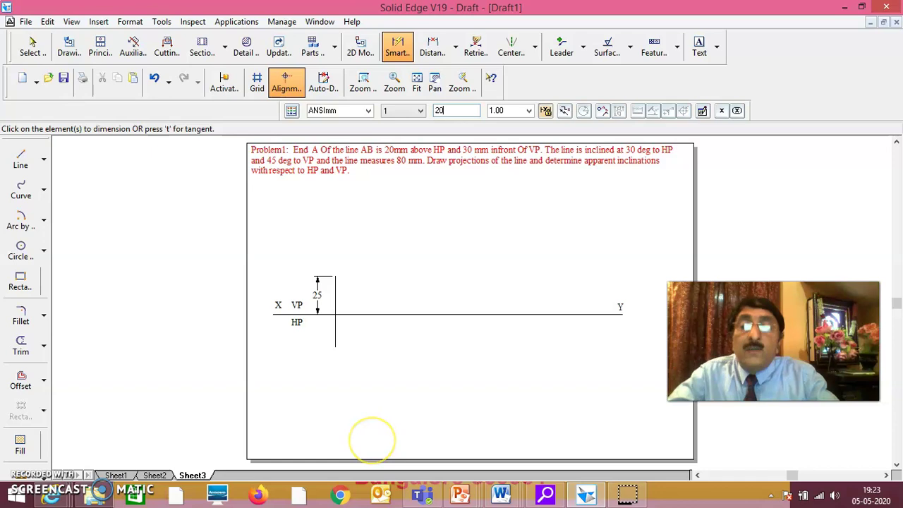
click(336, 337)
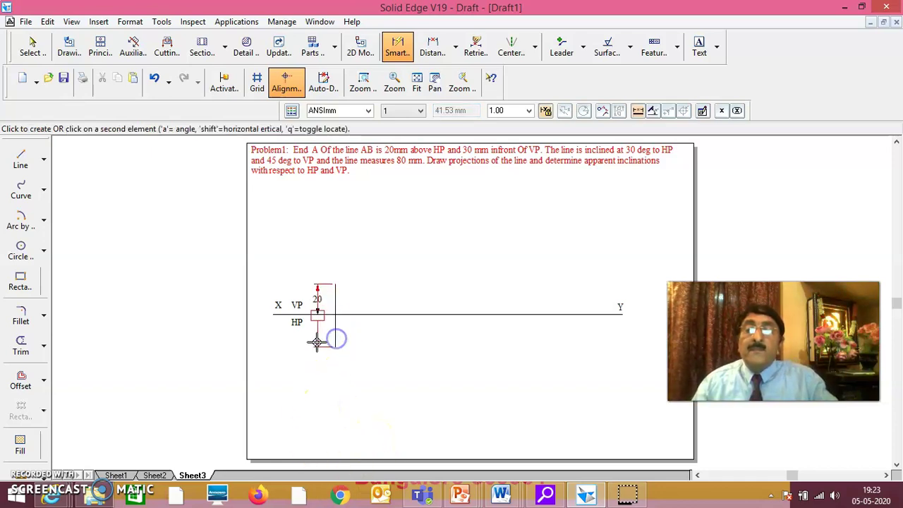
click(359, 315)
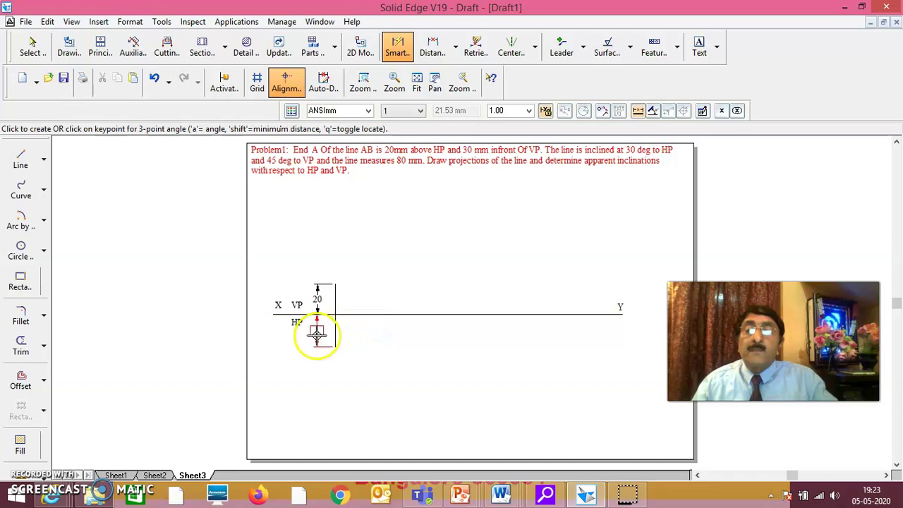
click(317, 335)
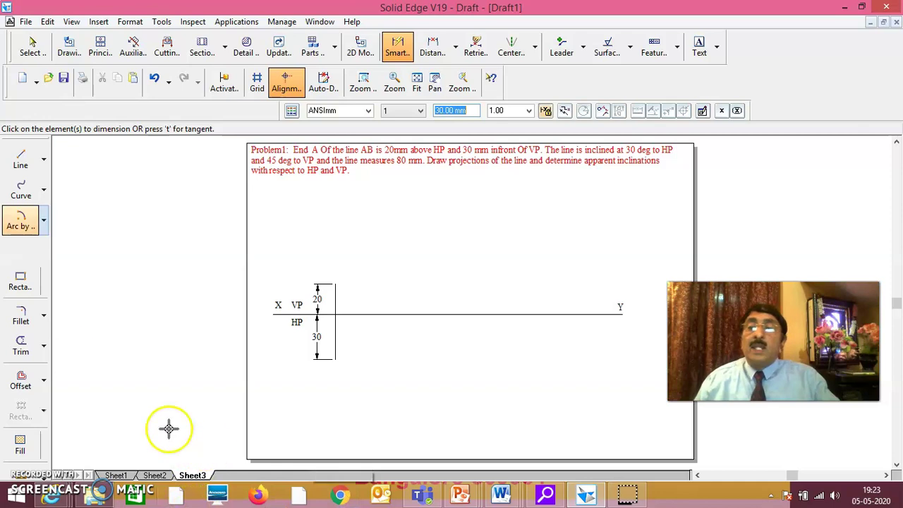
Step: Draw a horizontal locus line from the projector's top end to the right
click(21, 159)
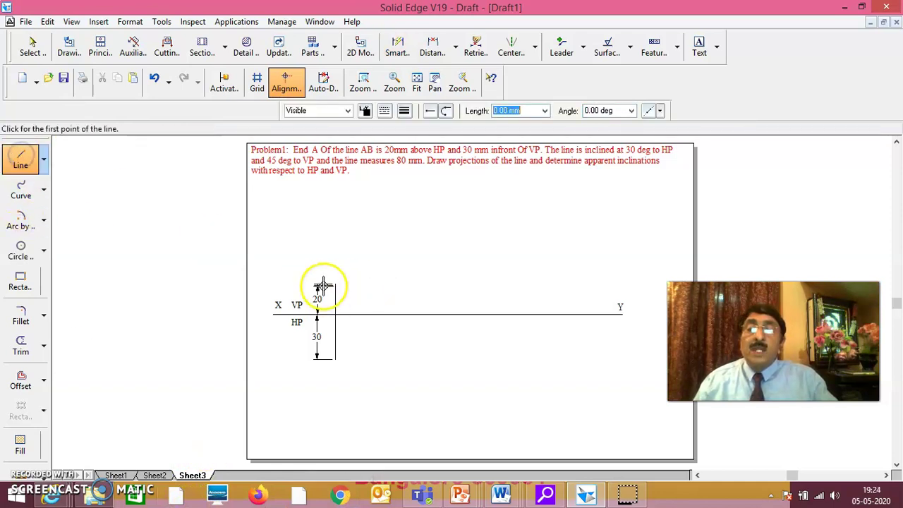
click(333, 285)
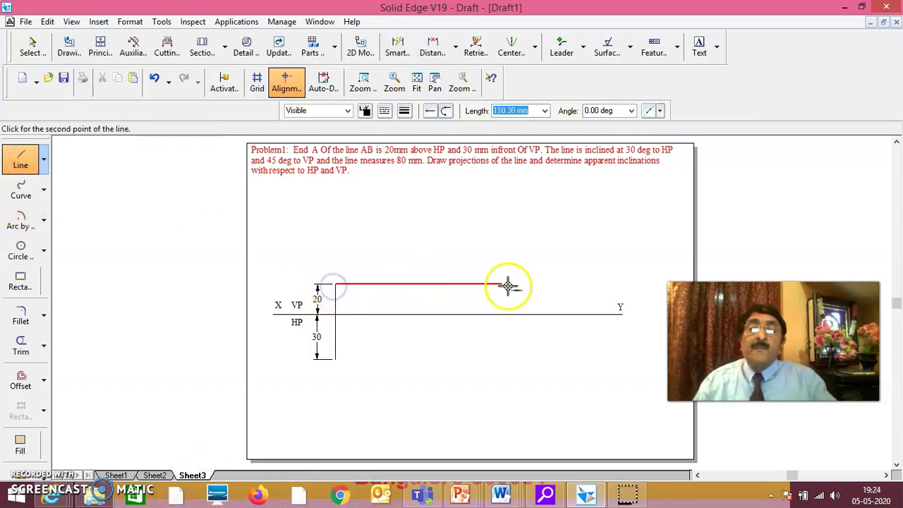
click(532, 284)
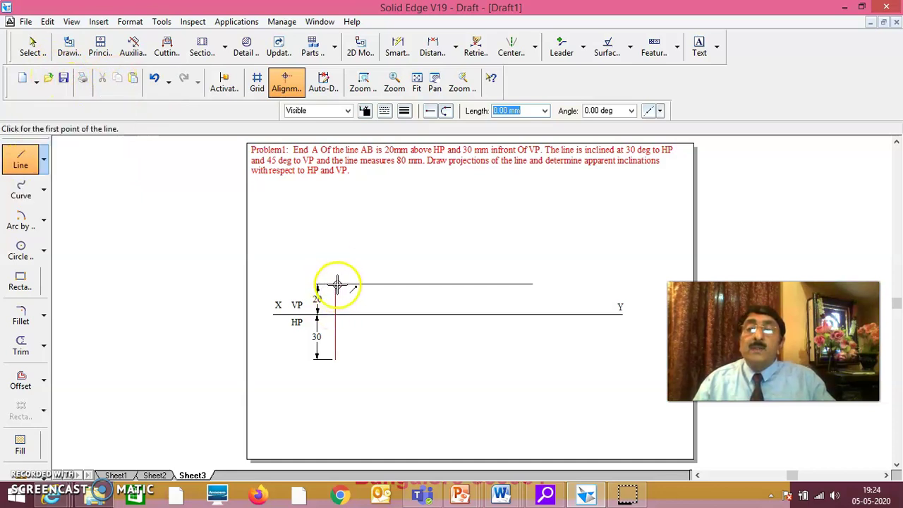
Step: Draw an 80 mm line rising at 30° from the projector's top end A
drag(376, 270, 460, 230)
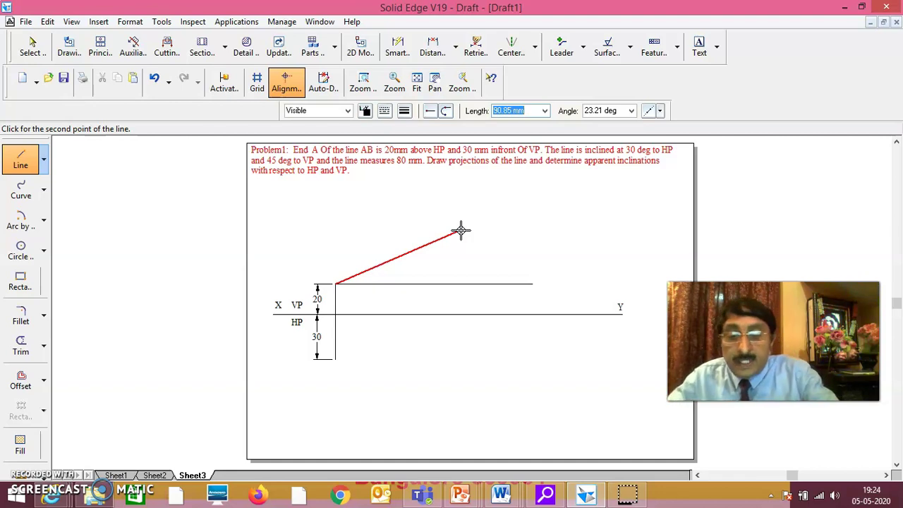
key(Tab)
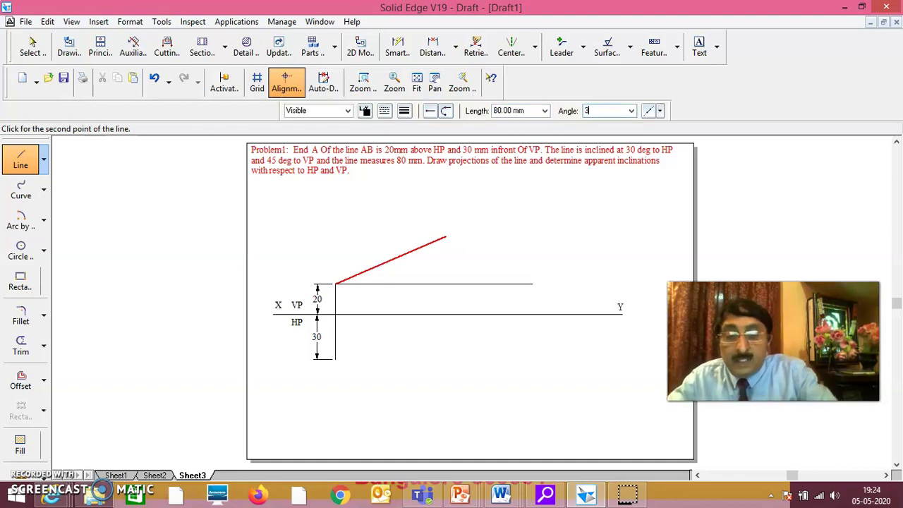
key(Return)
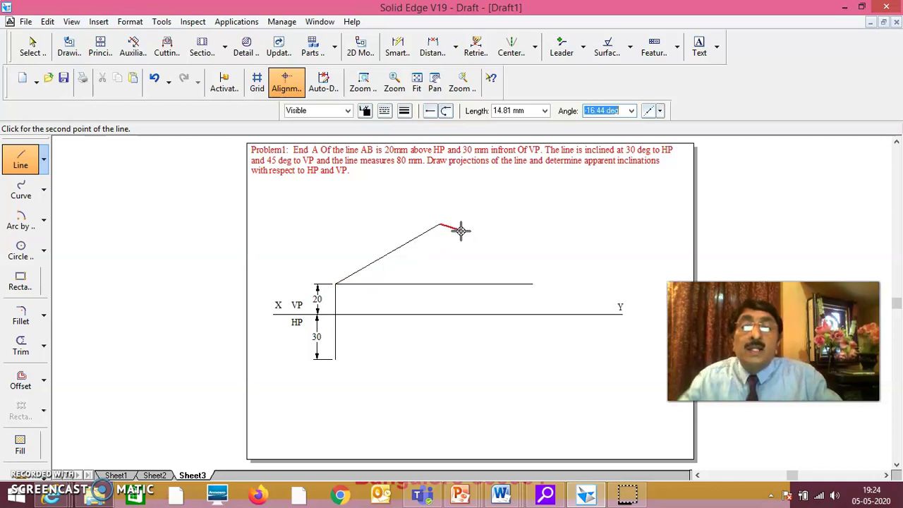
right_click(491, 241)
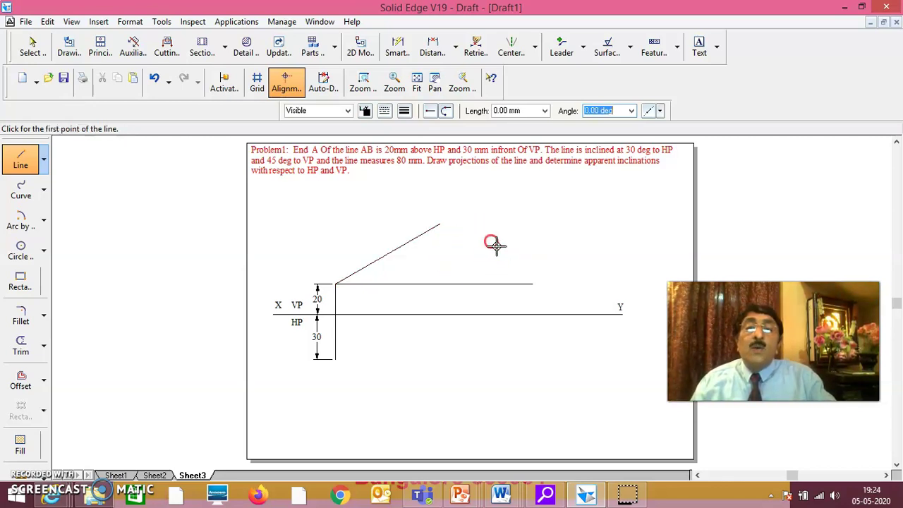
Step: Draw a thin horizontal locus line through the inclined line's upper end B
click(20, 158)
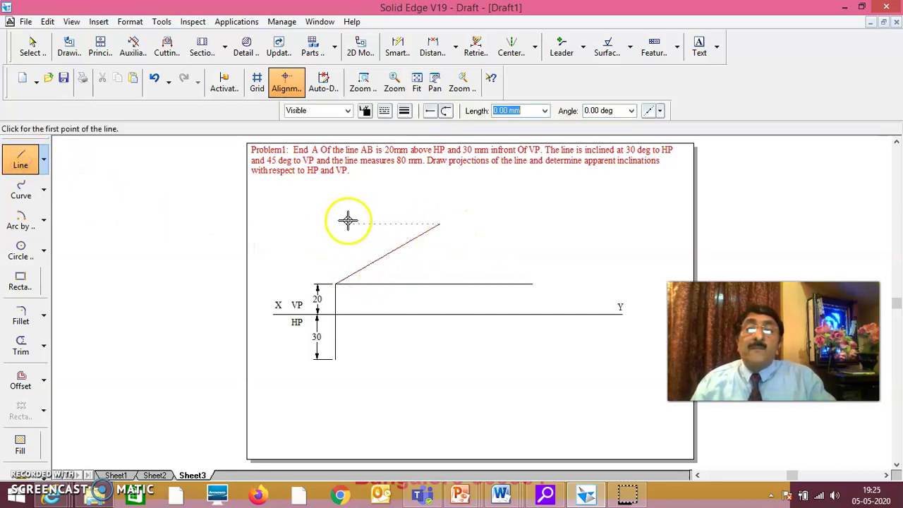
click(404, 111)
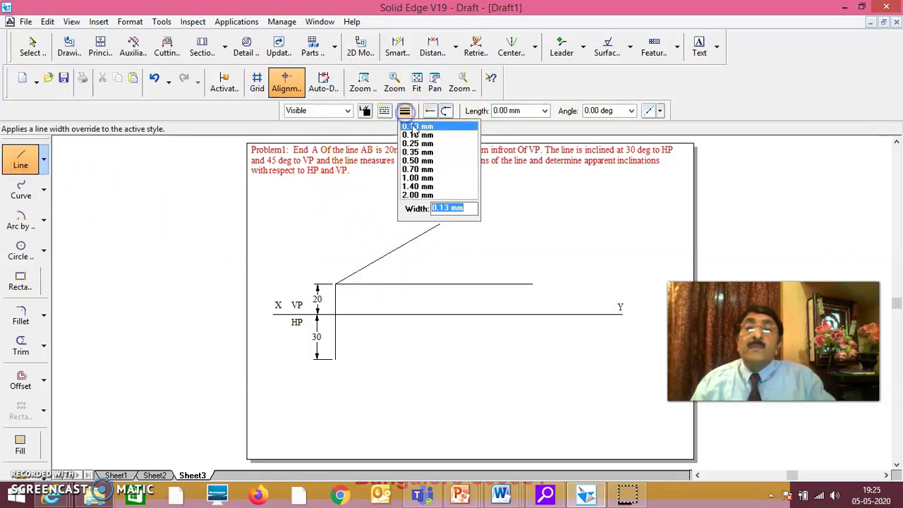
click(412, 124)
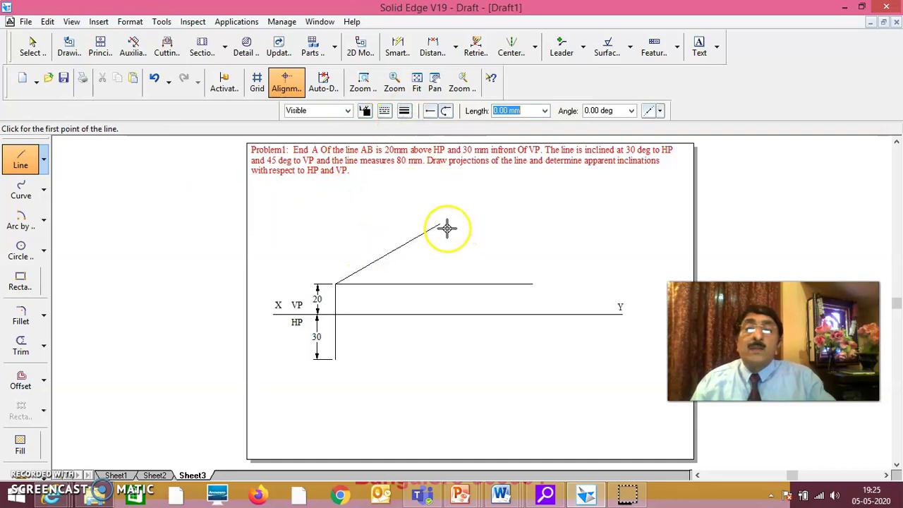
click(351, 223)
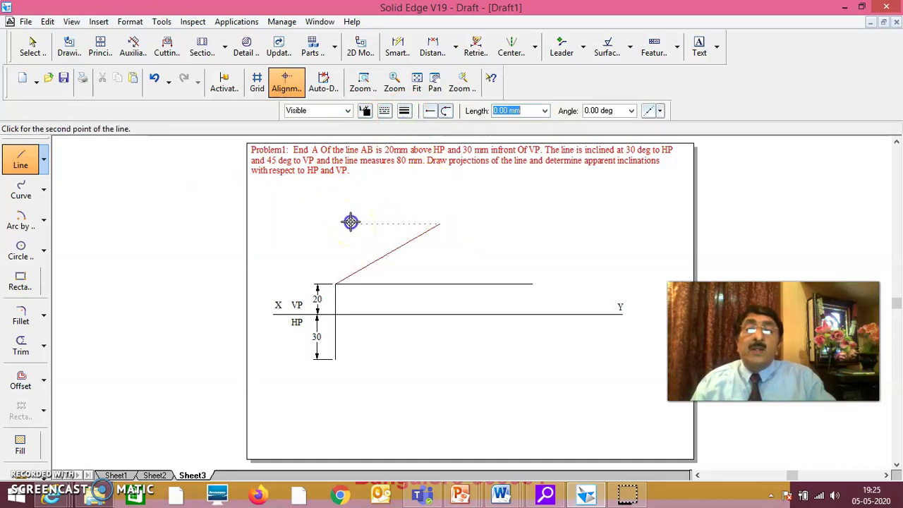
click(522, 224)
right_click(542, 205)
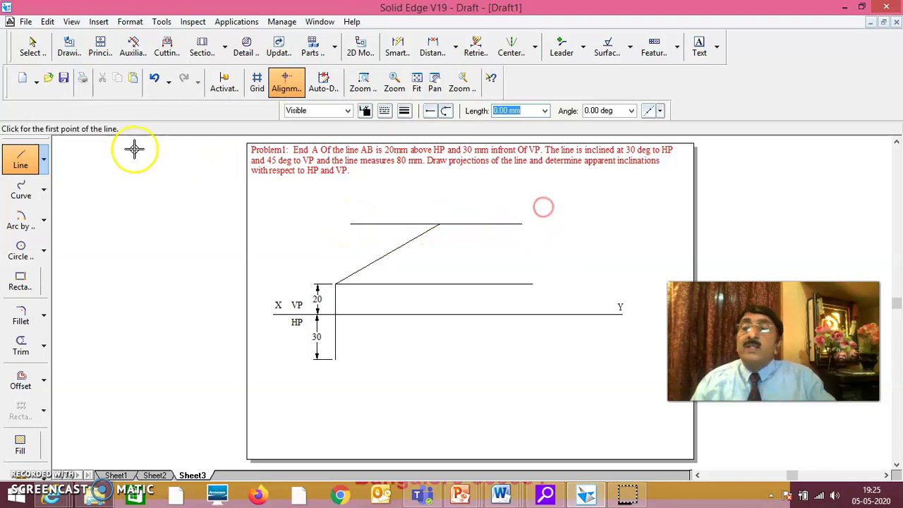
Step: Change the new horizontal locus line's style to Dash Dot
click(33, 47)
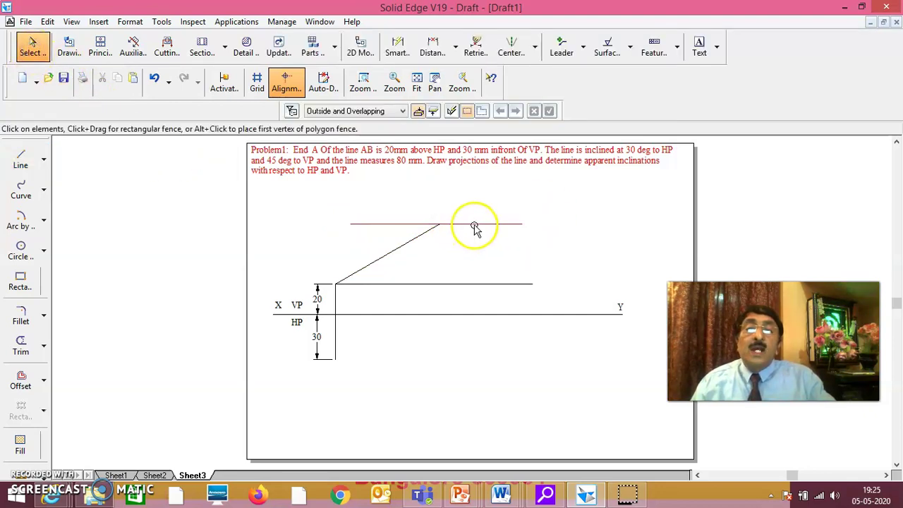
click(479, 224)
click(384, 111)
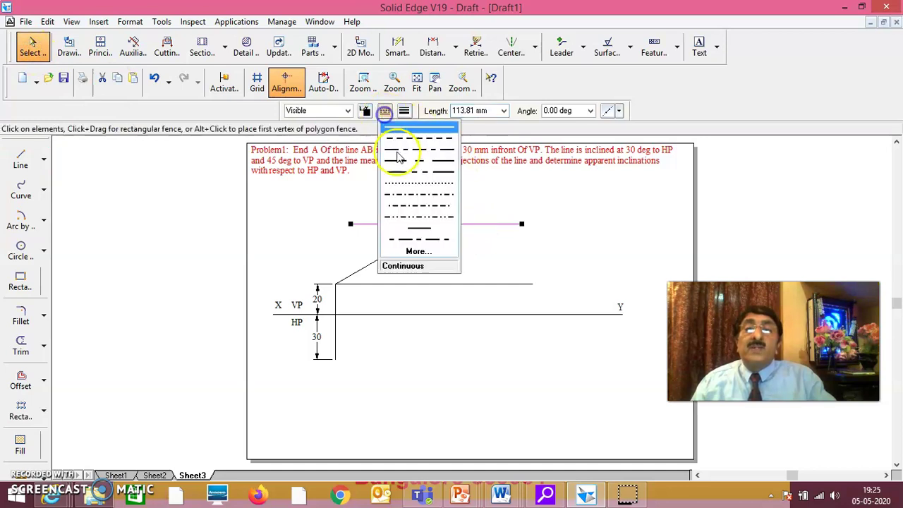
click(408, 195)
click(542, 260)
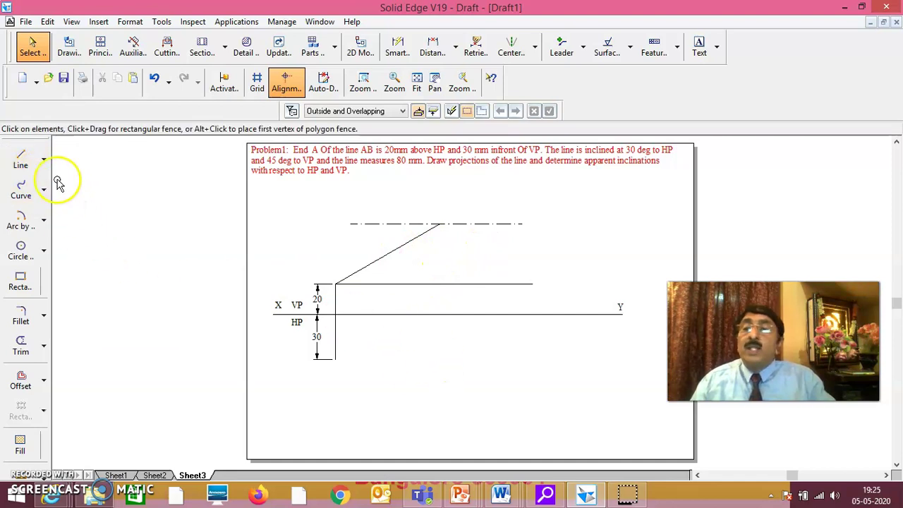
Step: Dimension the inclined line with a 30° angle from A's horizontal line and an 80 length
click(397, 48)
click(416, 284)
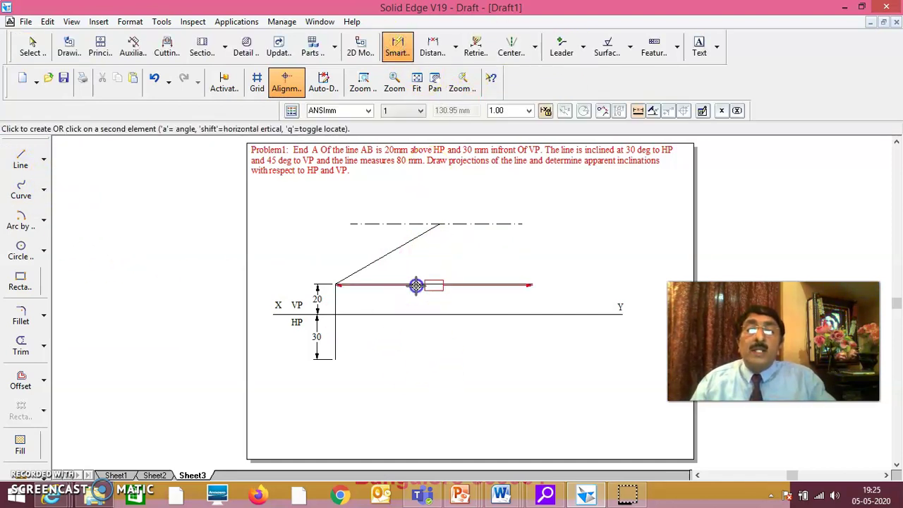
click(655, 115)
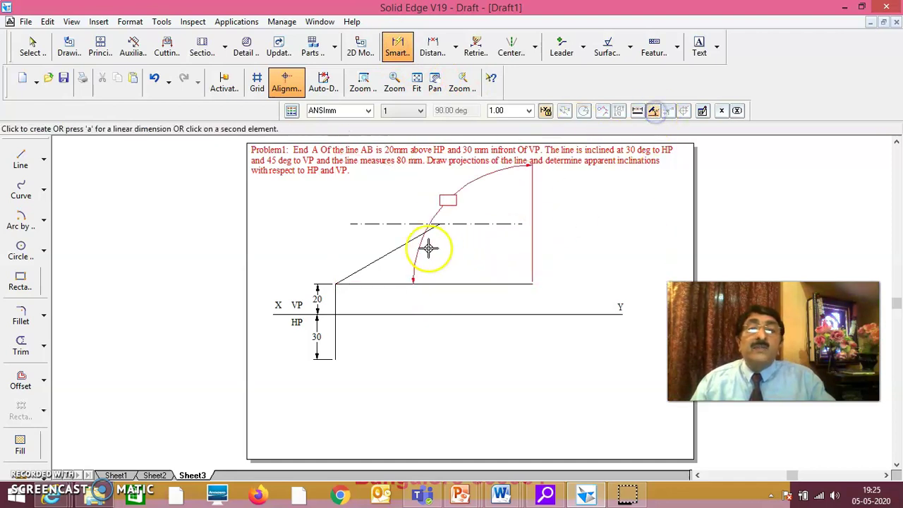
click(403, 245)
click(411, 264)
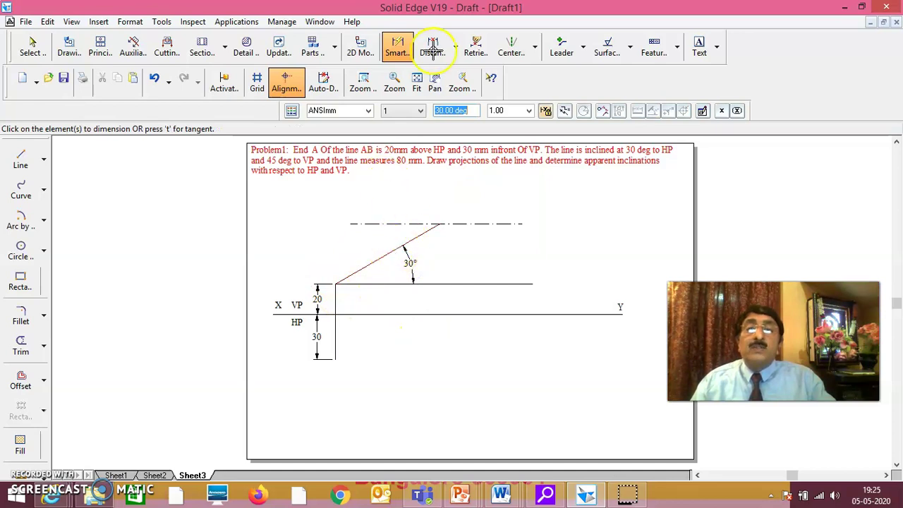
click(381, 256)
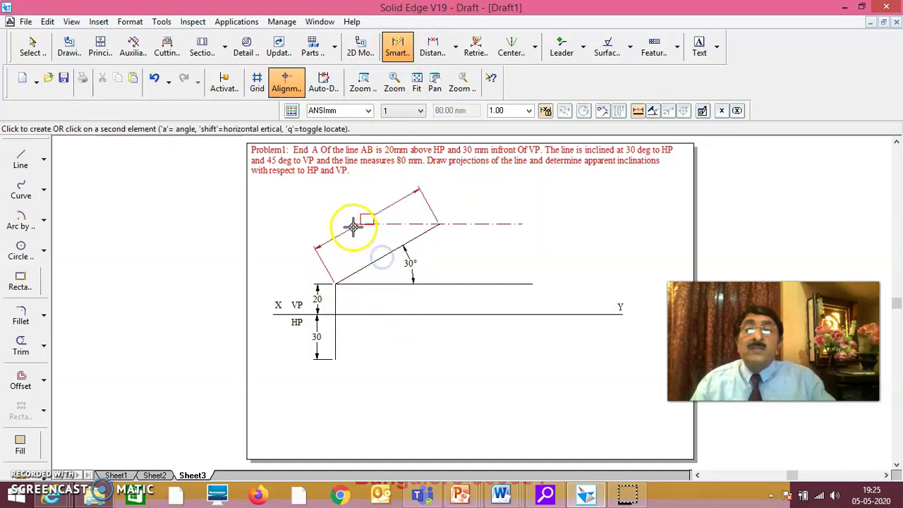
click(345, 221)
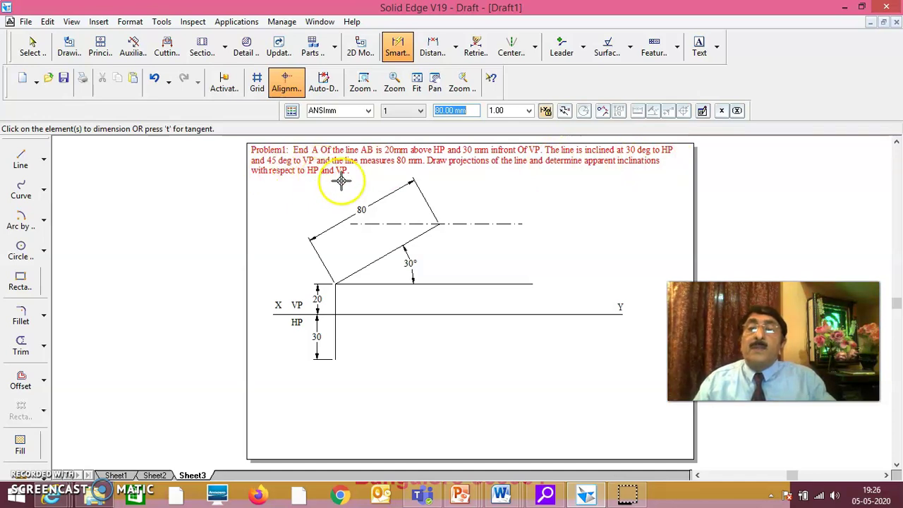
click(374, 284)
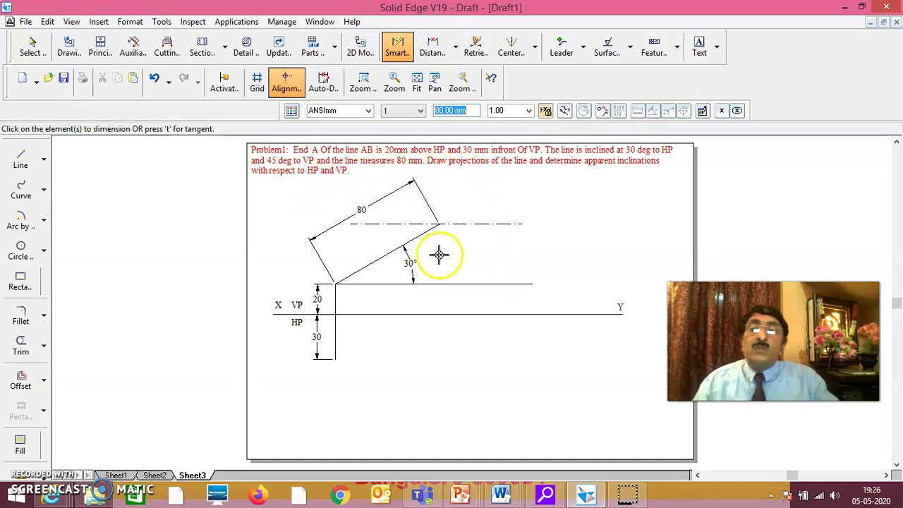
Step: Draw a projector from B's locus intersection down to the 30 mm level, then left to A's projector
click(21, 159)
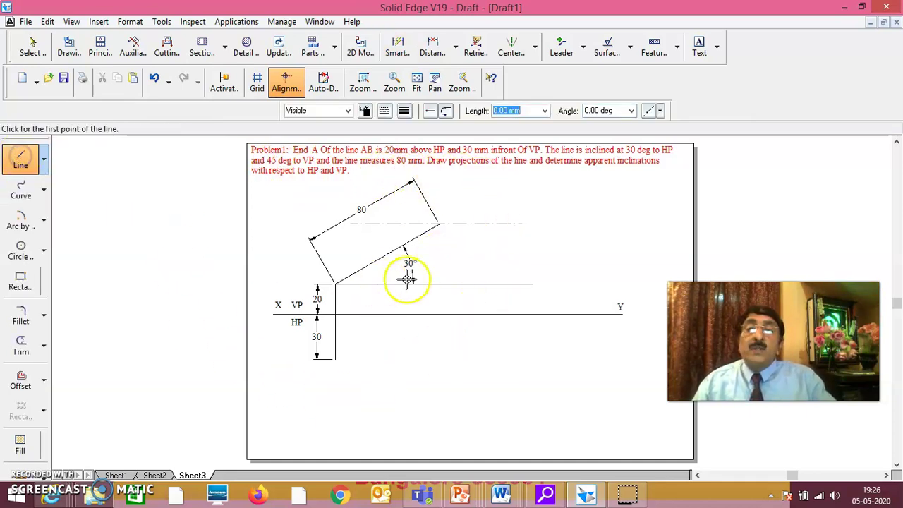
click(440, 225)
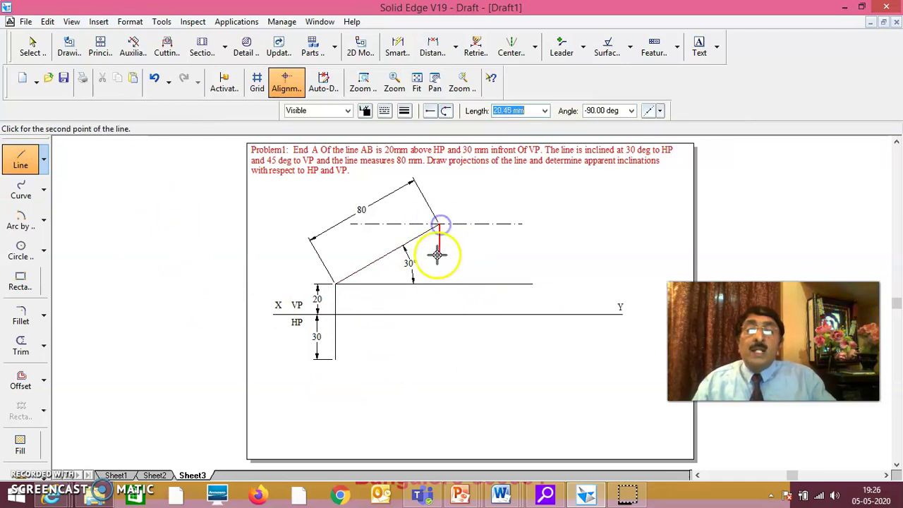
click(440, 359)
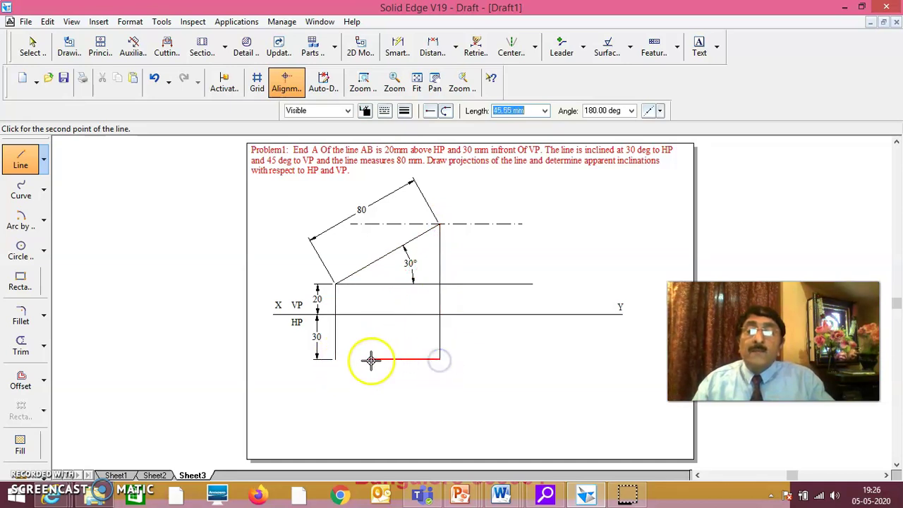
click(336, 359)
right_click(364, 385)
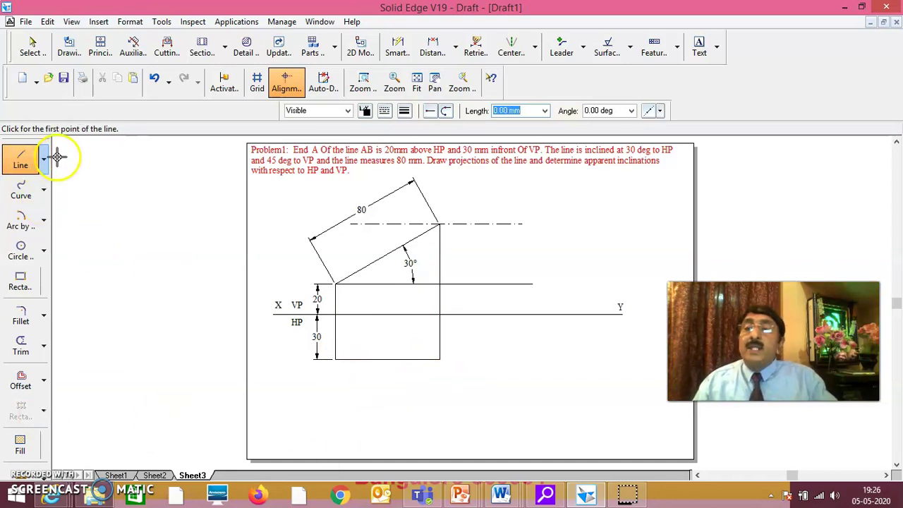
click(699, 46)
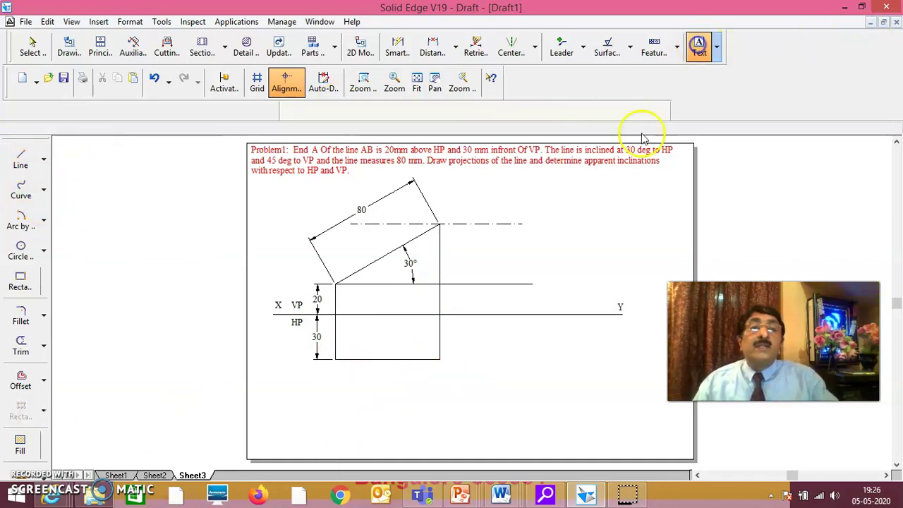
Step: Add four separate text labels a', b1', a and b1 below the drawing
click(536, 383)
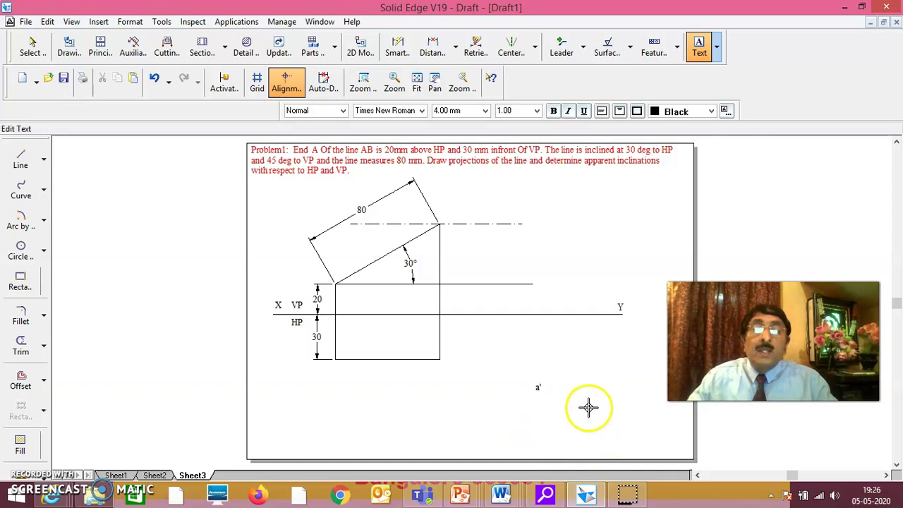
text(')
click(600, 363)
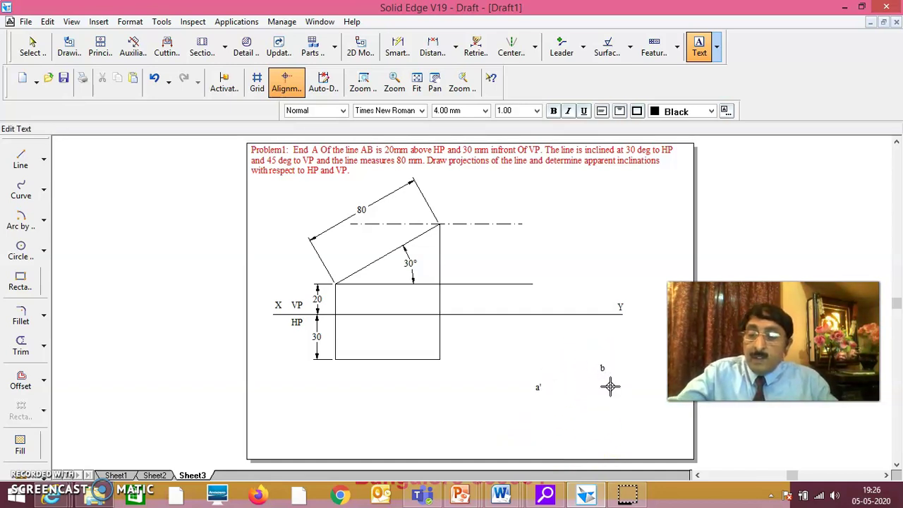
text(b1')
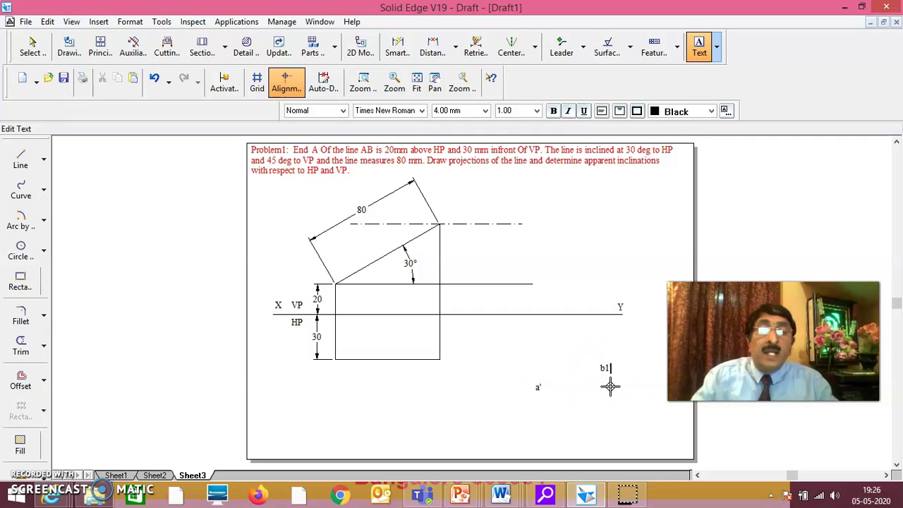
click(563, 423)
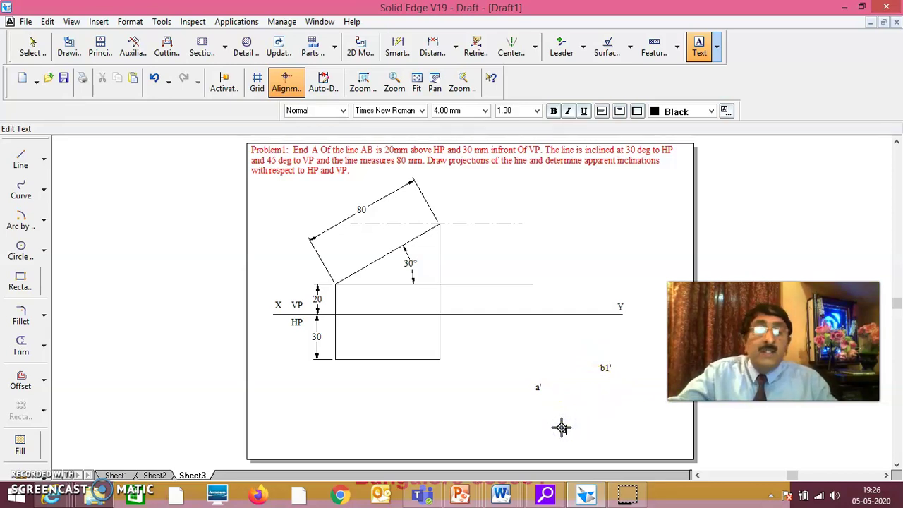
text(a)
click(614, 426)
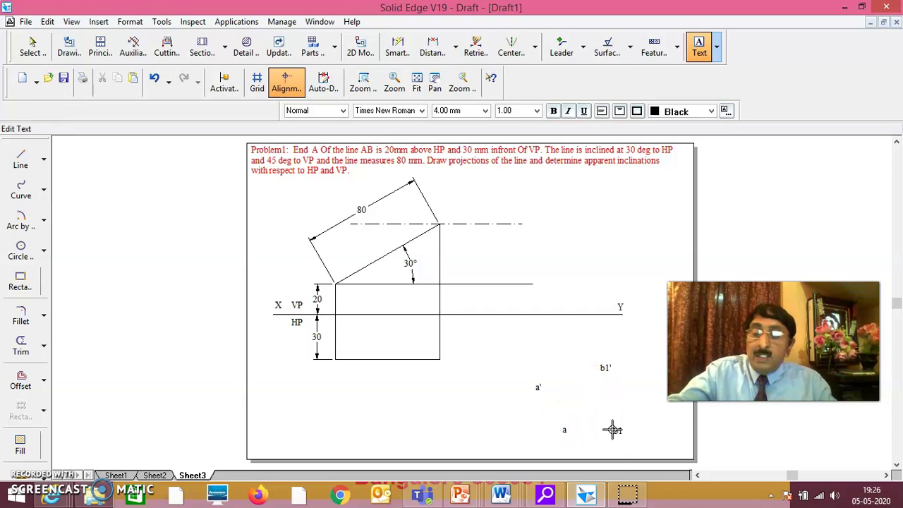
text(b1)
click(32, 46)
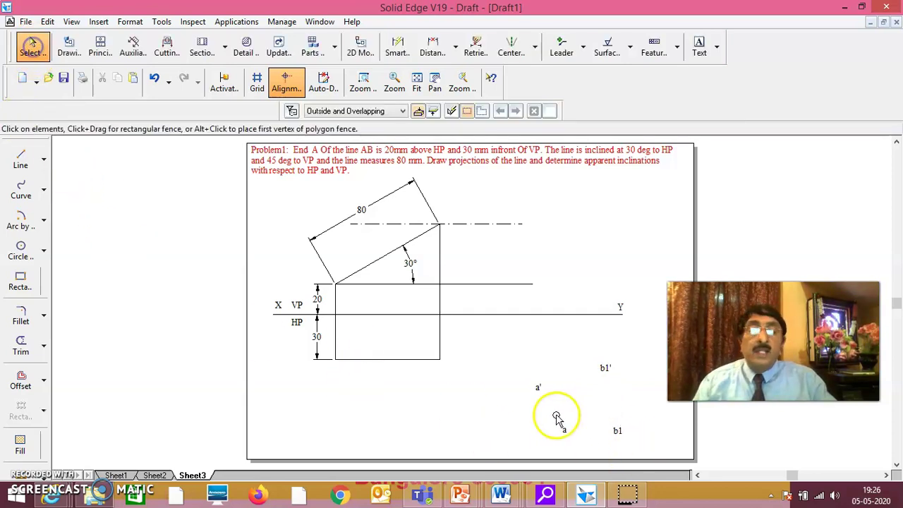
Step: Move a' and b1' to the inclined line's lower and upper ends, a and b1 to the rectangle's bottom corners
drag(531, 385, 325, 287)
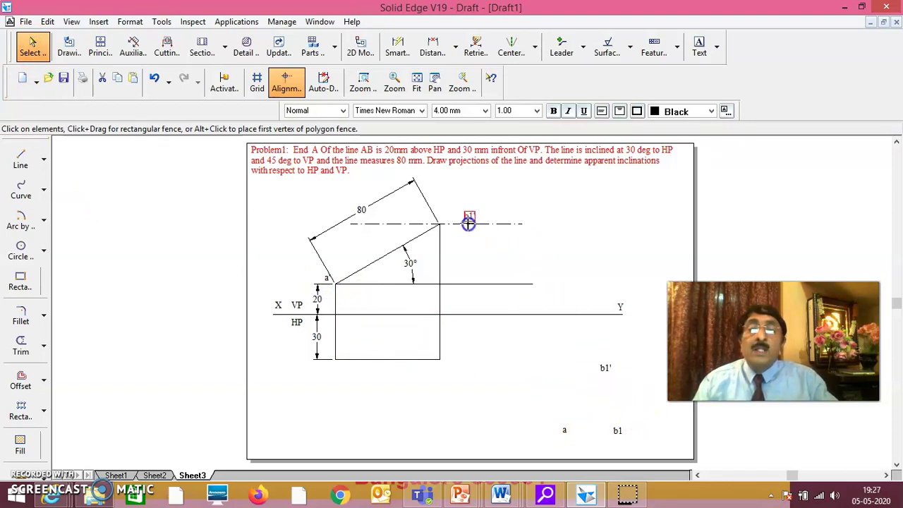
drag(469, 223, 444, 221)
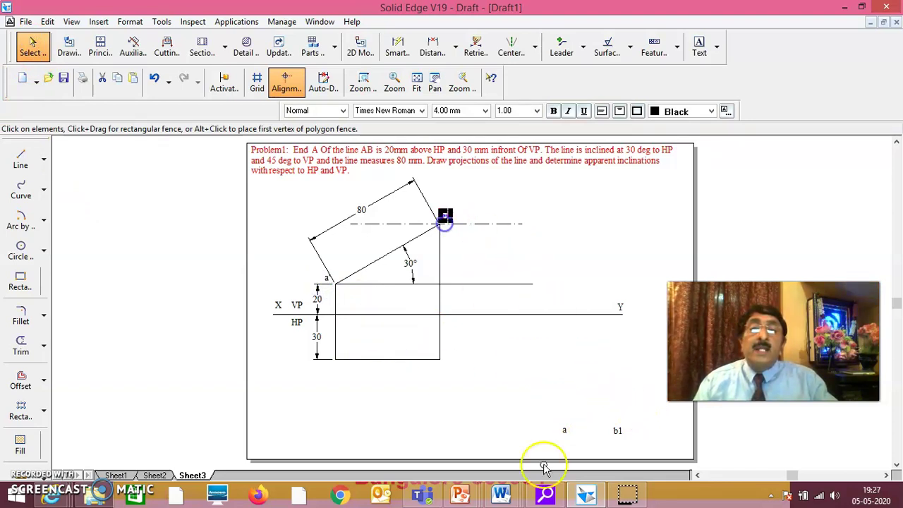
drag(562, 437, 329, 375)
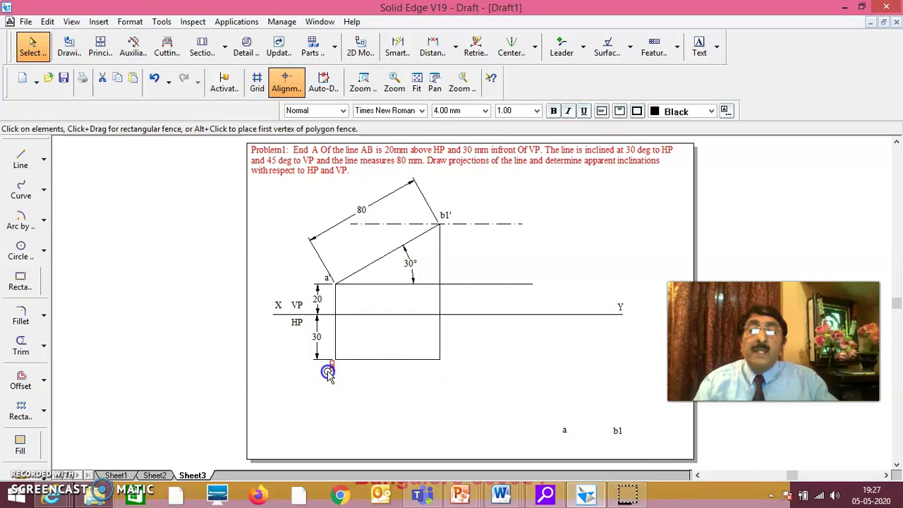
drag(624, 433, 471, 378)
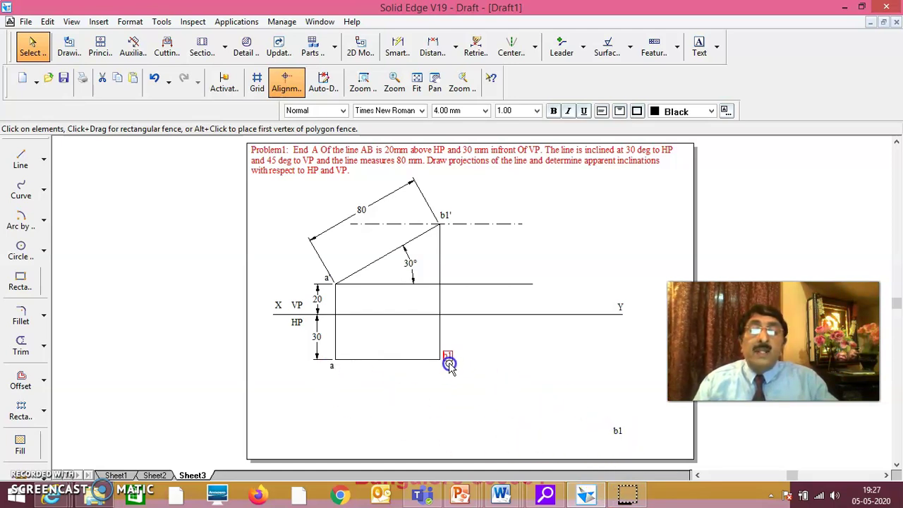
drag(449, 364, 450, 364)
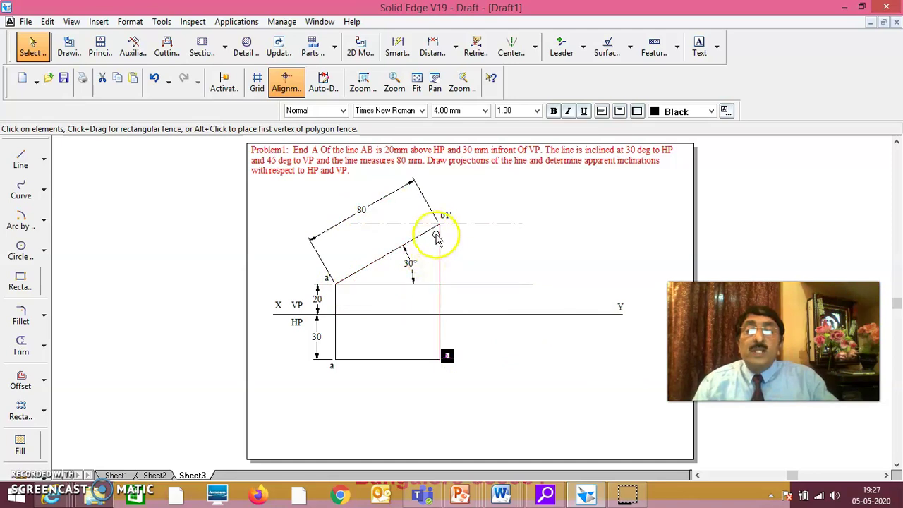
click(482, 365)
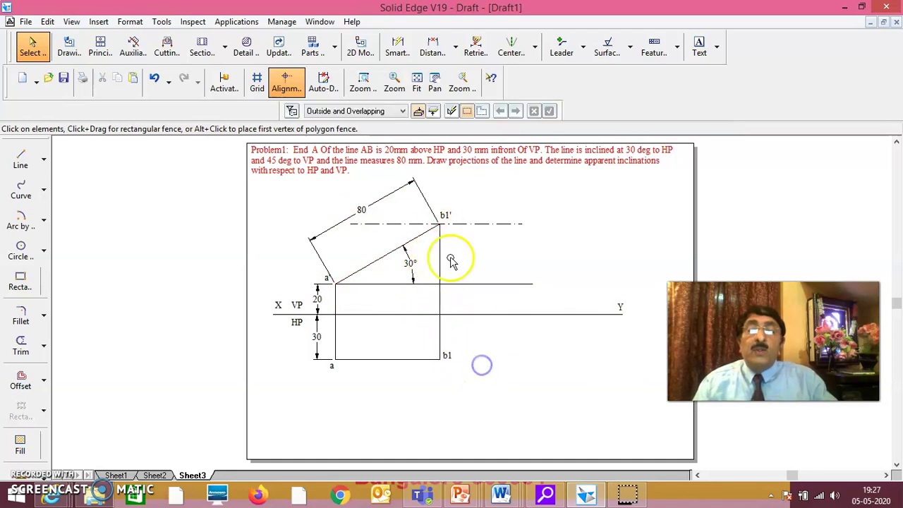